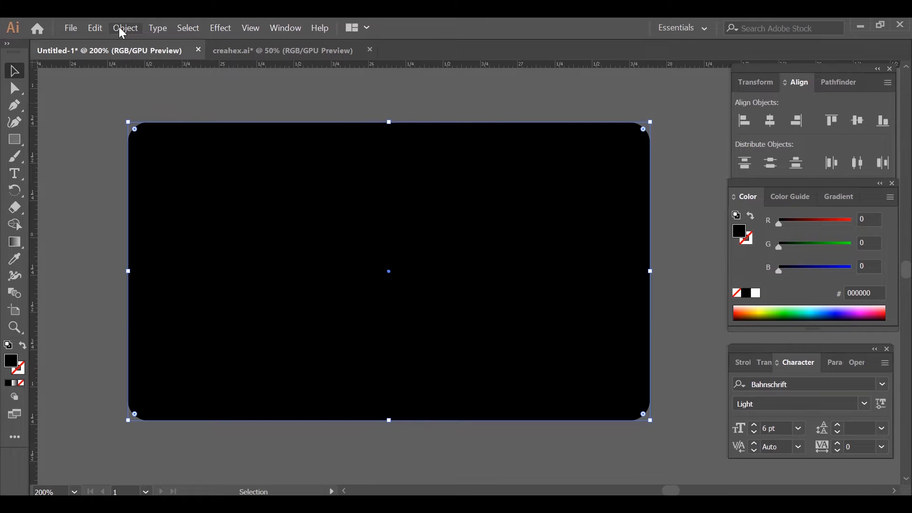
- Expand the appearance of the black rounded rectangle so that its rounded corners become part of the path
click(208, 218)
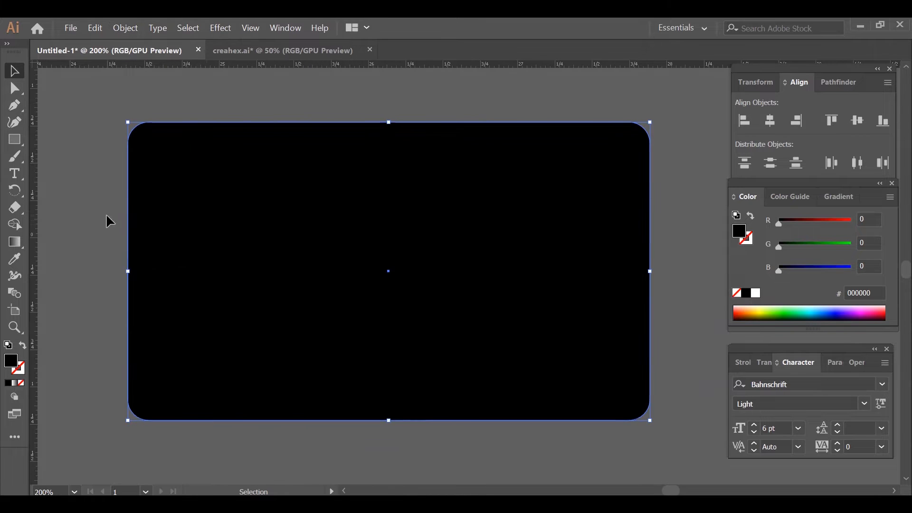
click(710, 224)
click(626, 230)
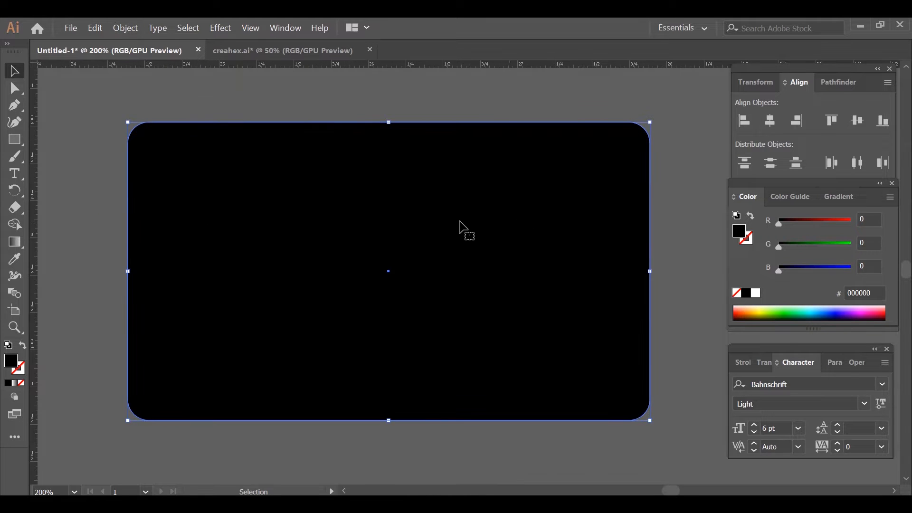
drag(586, 215, 589, 215)
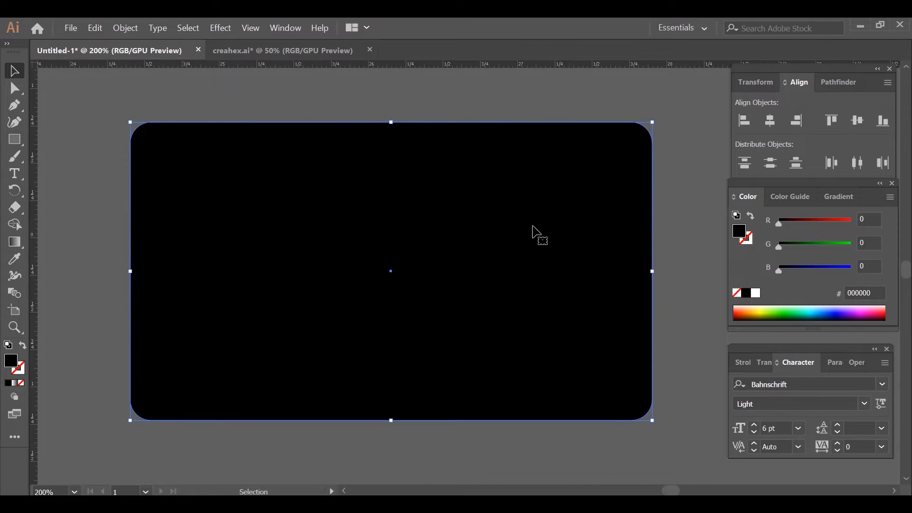
- Fill the rounded card shape with white and place a vertical and a horizontal guide through its centre
double_click(13, 363)
click(547, 151)
click(879, 156)
drag(33, 212, 392, 302)
drag(304, 65, 330, 272)
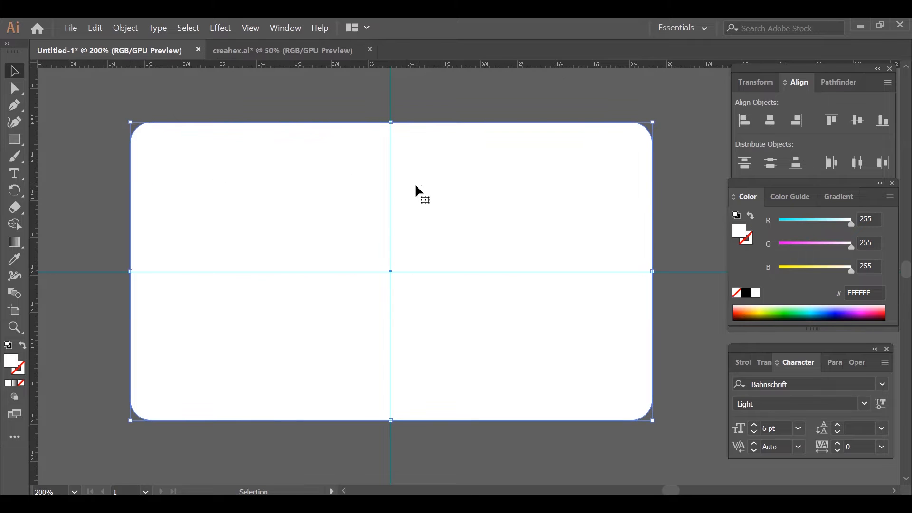
- Create a rectangle 1.6 in wide and 2 in high in the empty area to the right of the card
drag(407, 194, 34, 197)
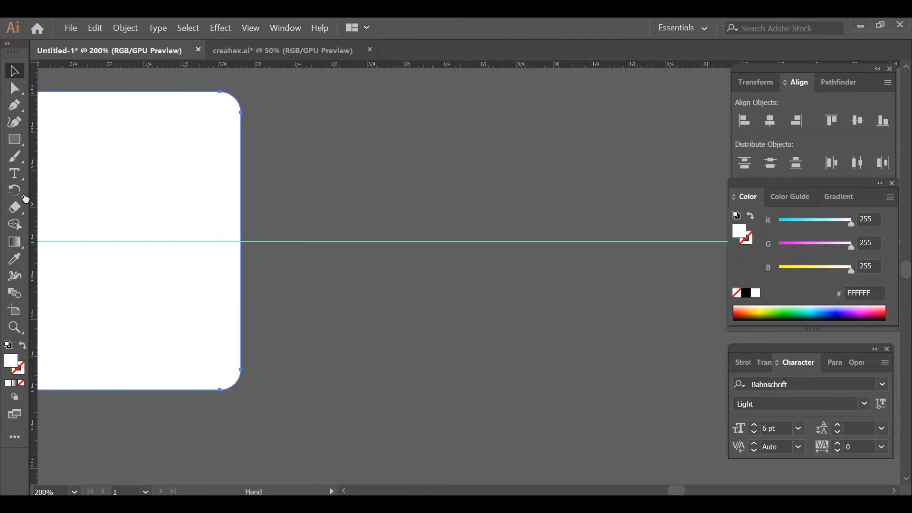
click(294, 185)
click(14, 139)
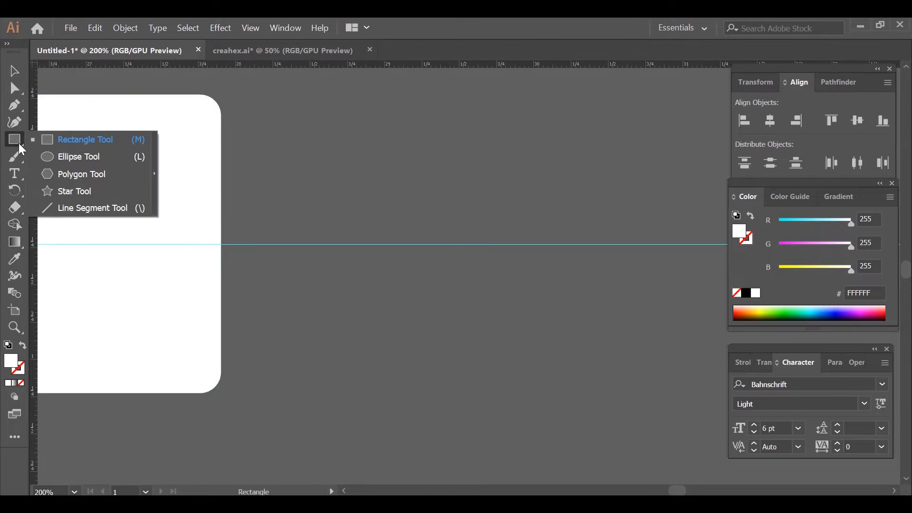
click(71, 139)
click(526, 184)
drag(621, 140, 446, 142)
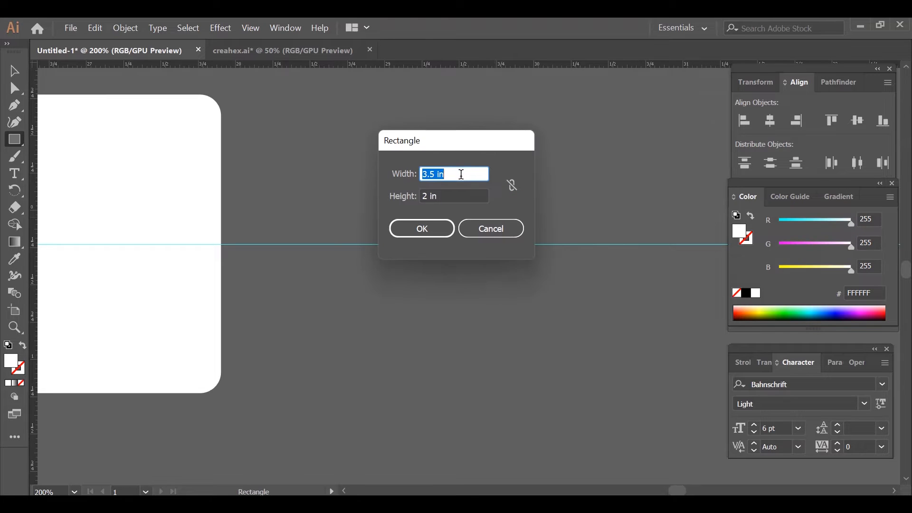
text(1.6)
key(Tab)
click(422, 229)
- Move the new 1.6 by 2 in rectangle closer to the card and fill it with black
key(v)
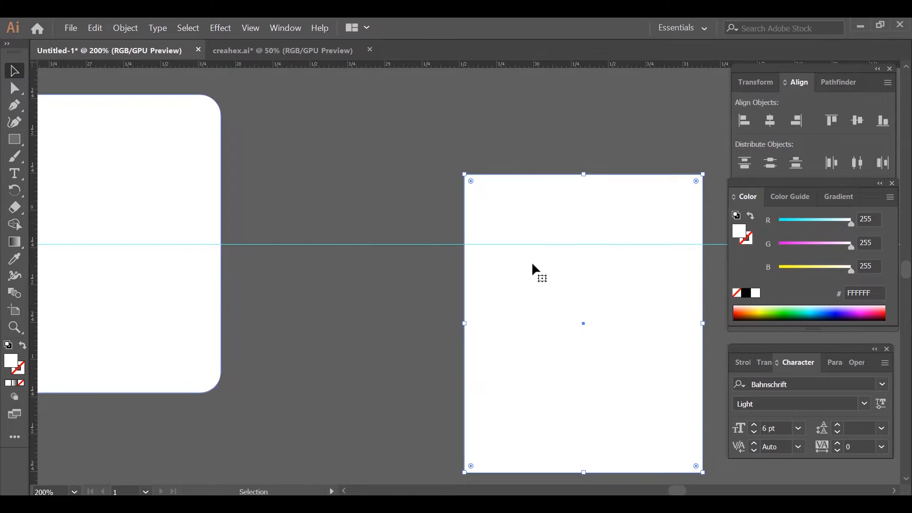
drag(527, 201, 434, 147)
click(746, 293)
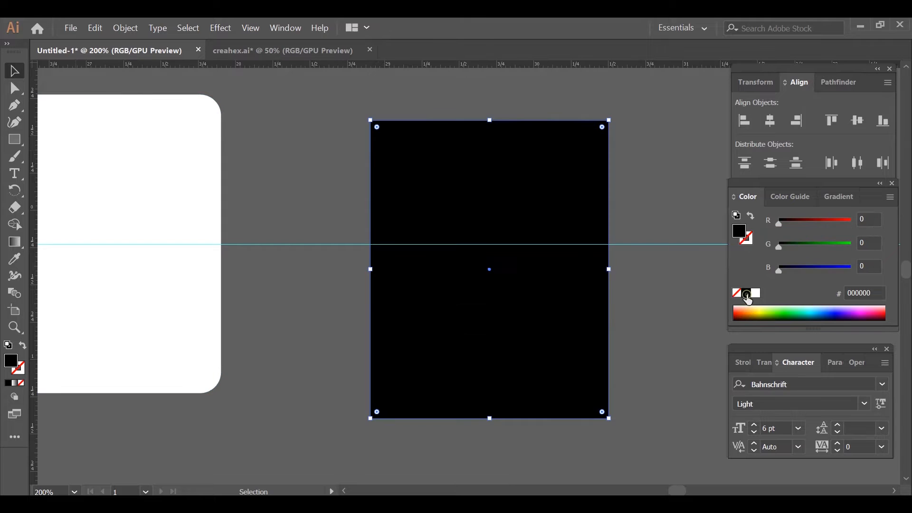
- Move the black rectangle onto the card with its right edge on the vertical guide, and narrow it slightly from the left side
click(302, 159)
key(space)
drag(342, 217, 654, 221)
drag(700, 212, 223, 179)
key(space)
click(106, 147)
click(261, 186)
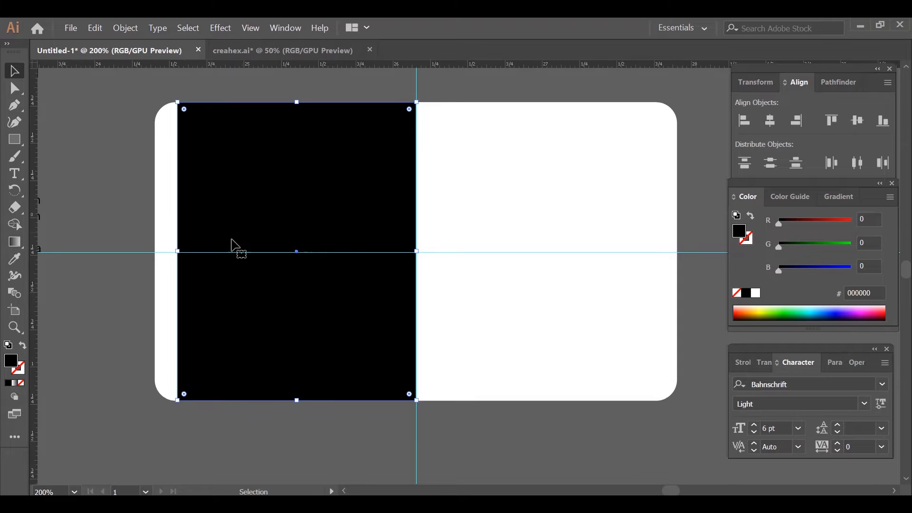
drag(180, 250, 192, 250)
click(79, 173)
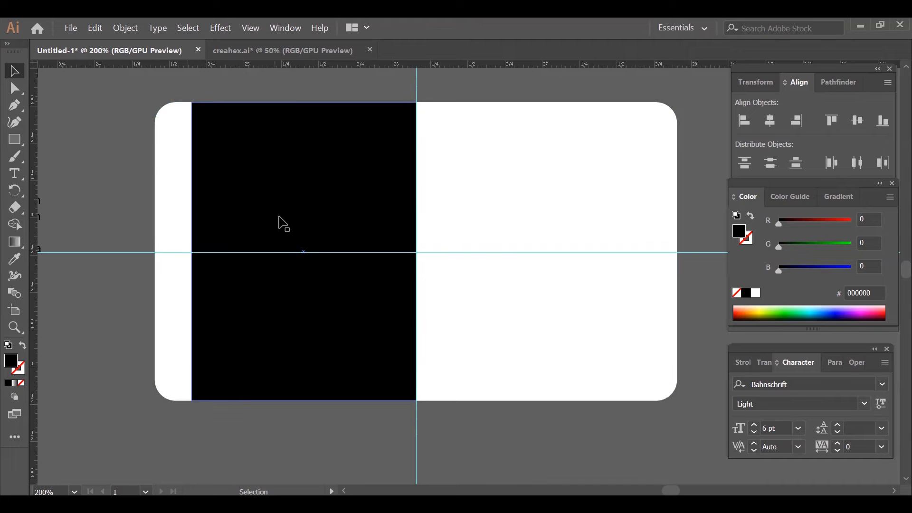
- Create a second rectangle 1.6 in wide and 0.67 in high to the right of the card
scroll(506, 238, right, 3)
click(15, 141)
click(79, 140)
click(597, 218)
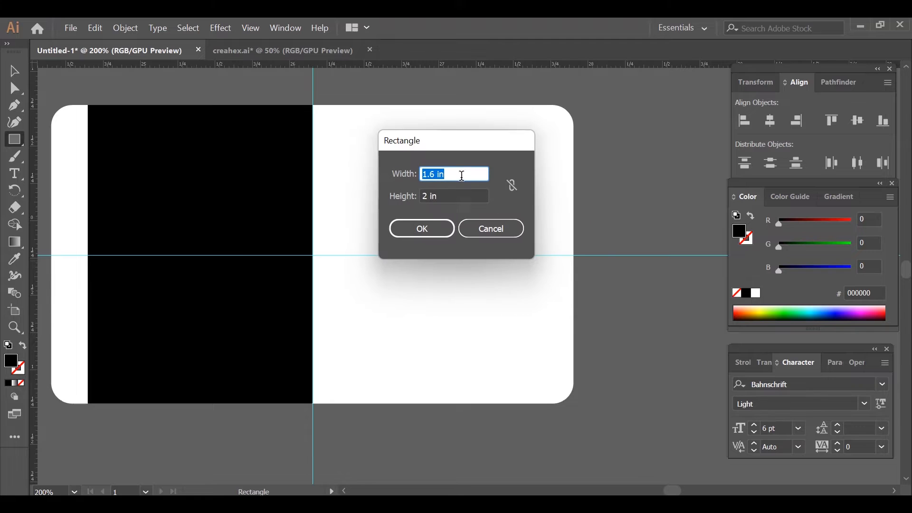
key(Tab)
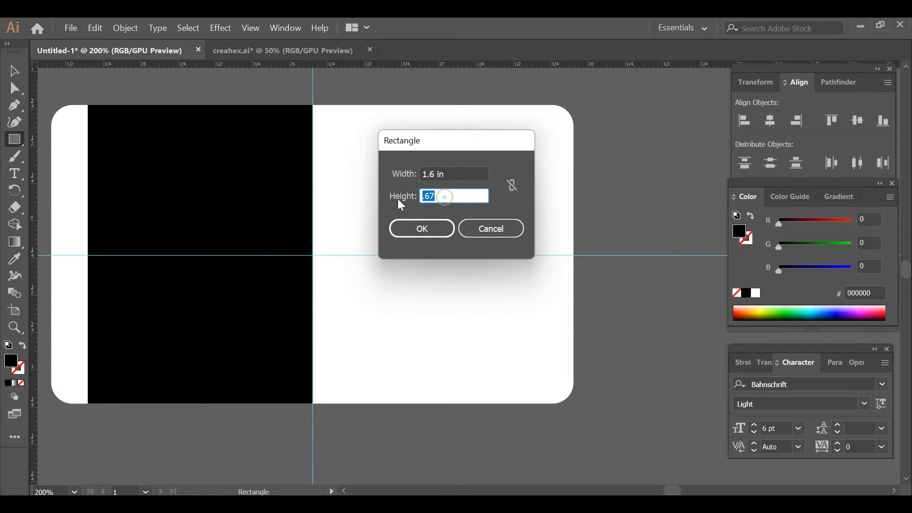
click(422, 230)
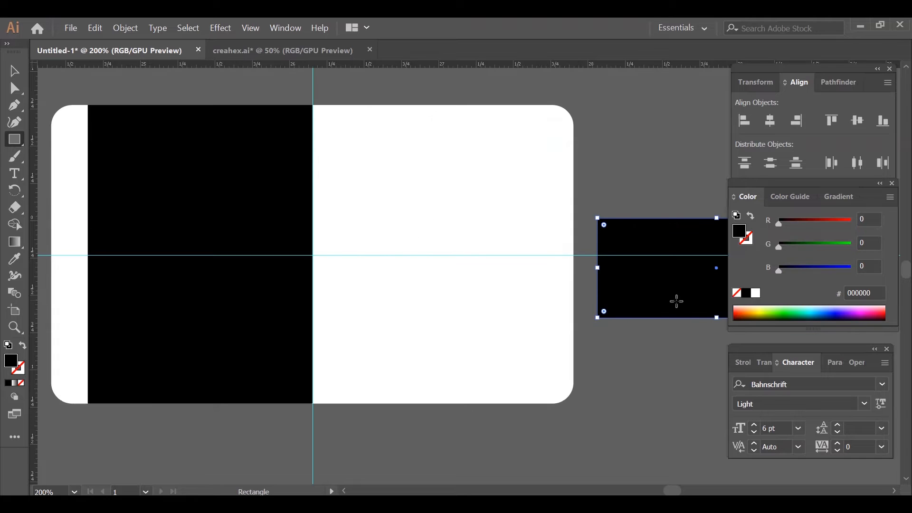
- Fill the small rectangle with green 40D000 and move it over the right half of the card
click(778, 311)
drag(606, 232, 398, 154)
drag(623, 318, 646, 323)
click(537, 223)
- Apply a Round Corners effect with a 0.12 in radius to the green rectangle
click(219, 28)
mouse_move(261, 211)
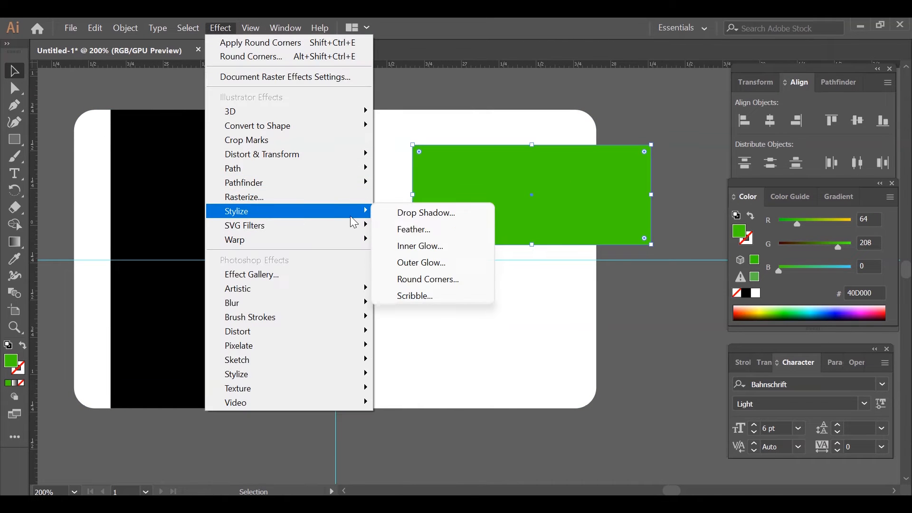
click(438, 280)
drag(661, 103, 565, 271)
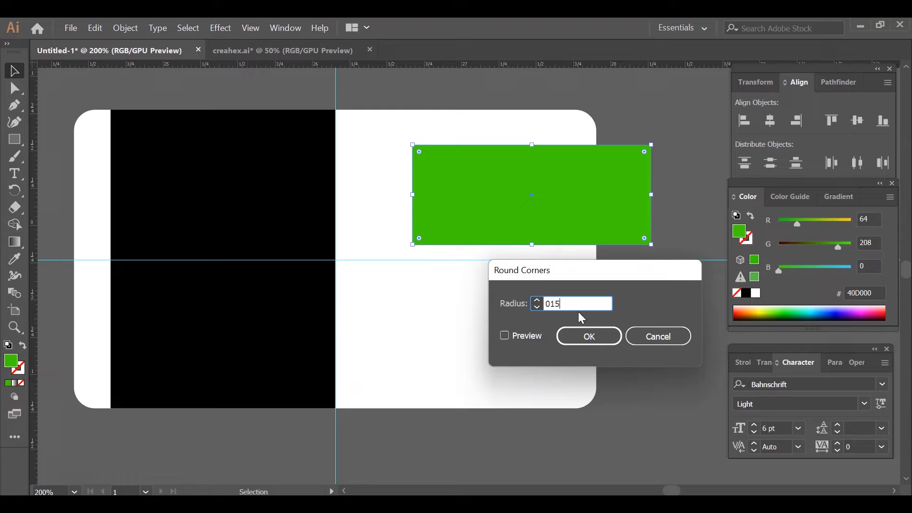
text(.)
double_click(574, 306)
click(502, 337)
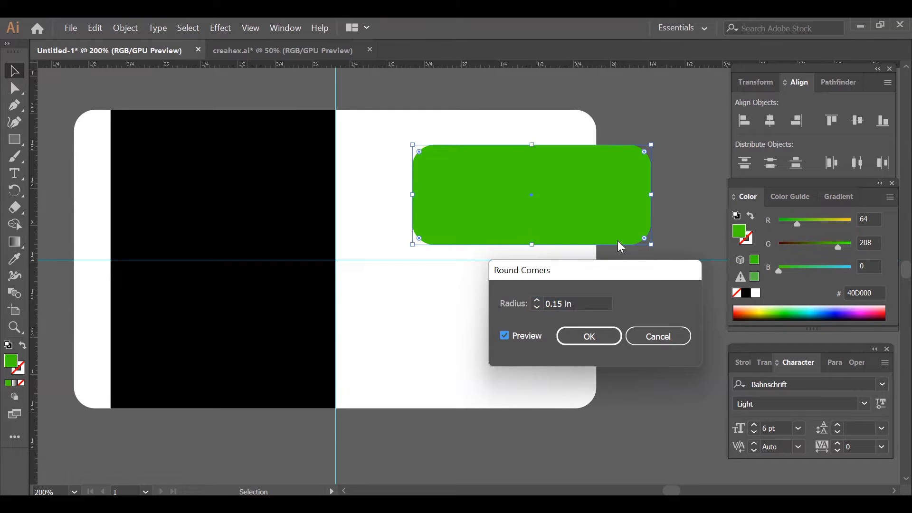
click(564, 304)
key(BackSpace)
text(2)
click(504, 336)
click(578, 338)
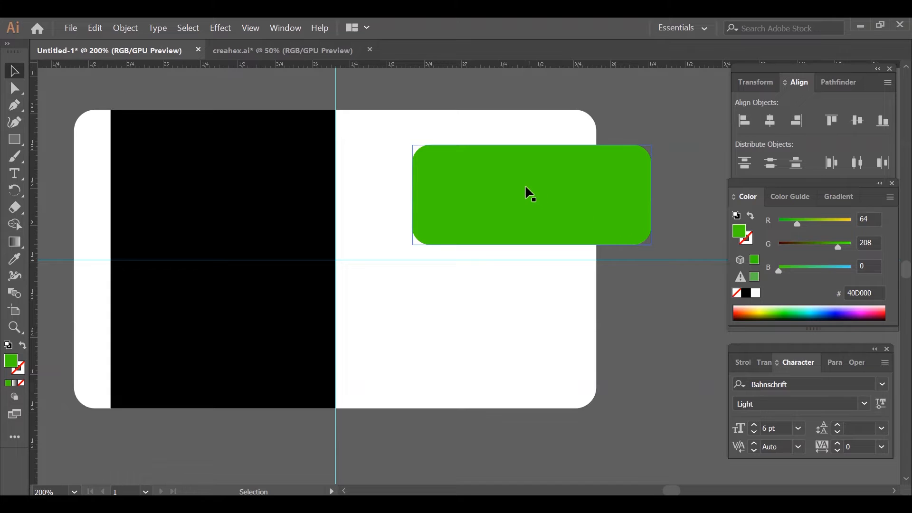
- Move the green shape to the card's left edge across the black rectangle and stretch its right end past the vertical guide
drag(544, 214, 204, 284)
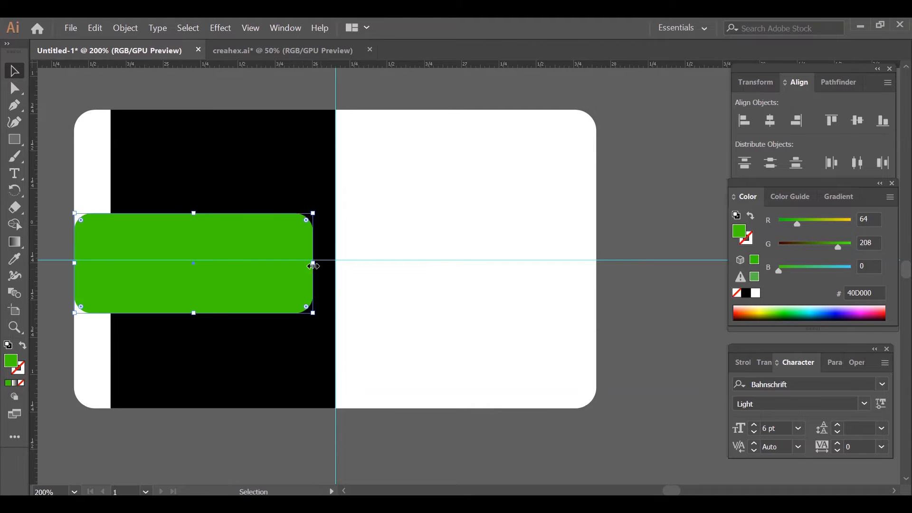
drag(312, 263, 392, 262)
click(655, 209)
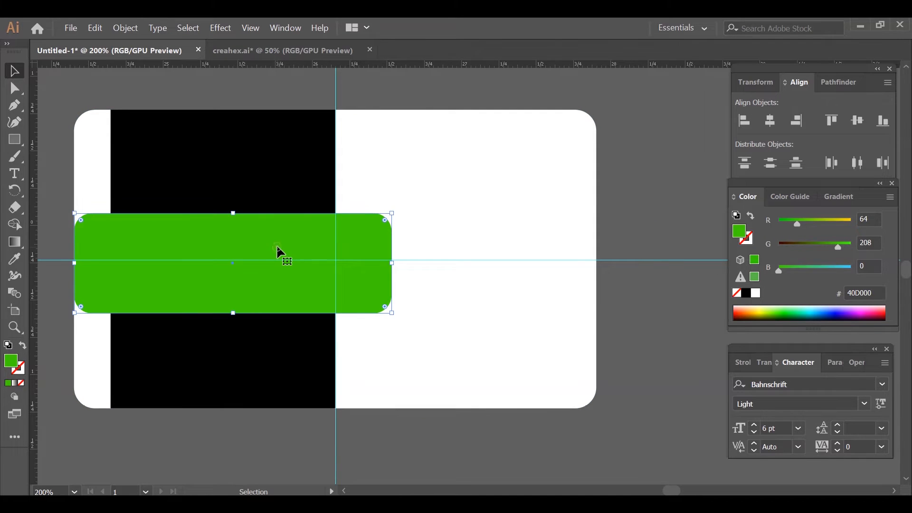
- Expand the appearance of the green rounded bar into a plain path
click(217, 30)
click(219, 28)
click(119, 29)
click(216, 216)
- Move the green rounded bar off the card into the empty area below it
drag(202, 279, 357, 176)
drag(364, 194, 283, 410)
drag(166, 279, 174, 199)
click(16, 107)
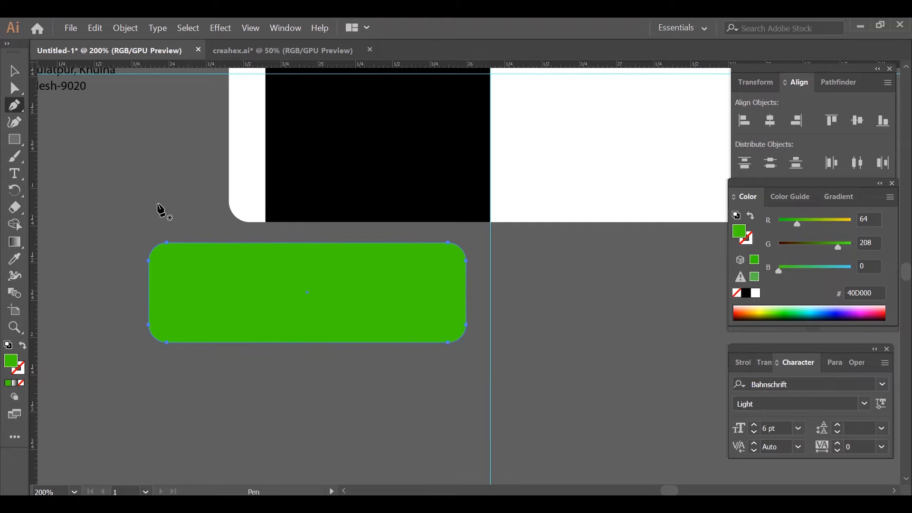
click(14, 70)
drag(182, 263, 199, 310)
- Draw a vertical line with the Pen tool across the green bar near its left end, with a green stroke and no fill
click(16, 110)
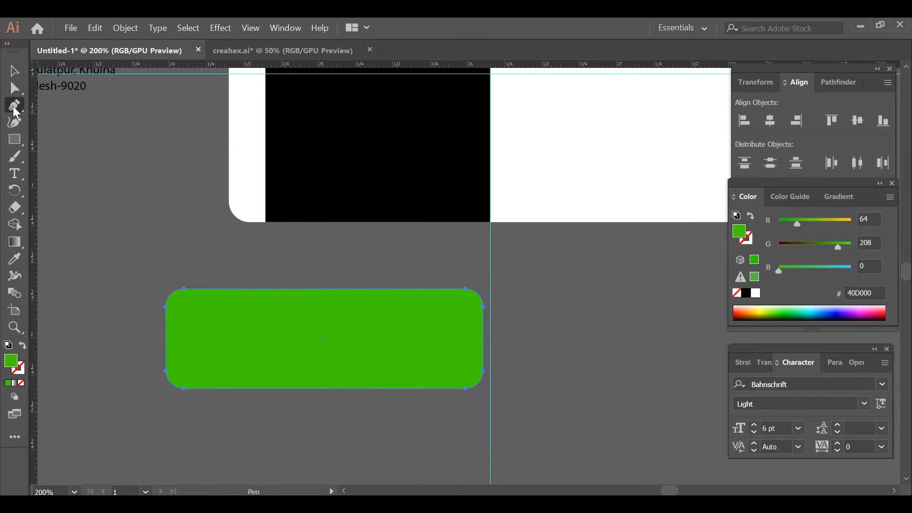
click(223, 282)
click(223, 422)
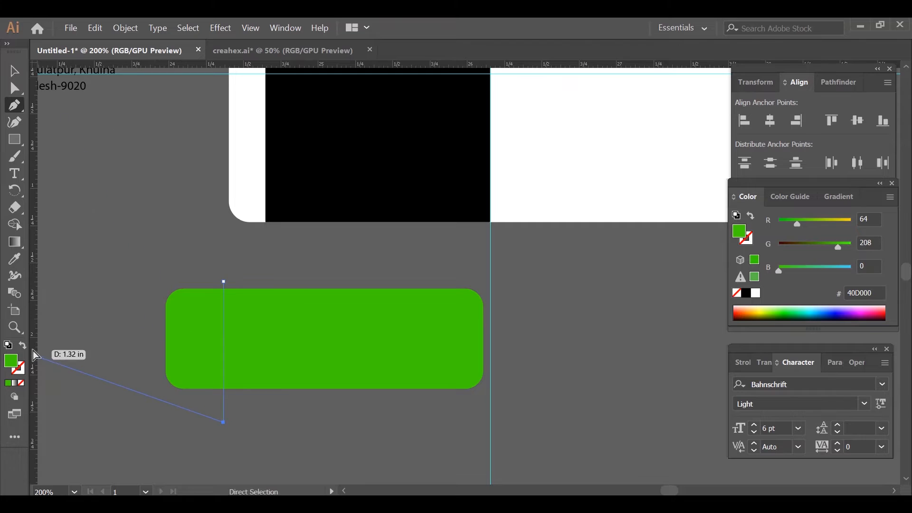
click(23, 346)
click(14, 71)
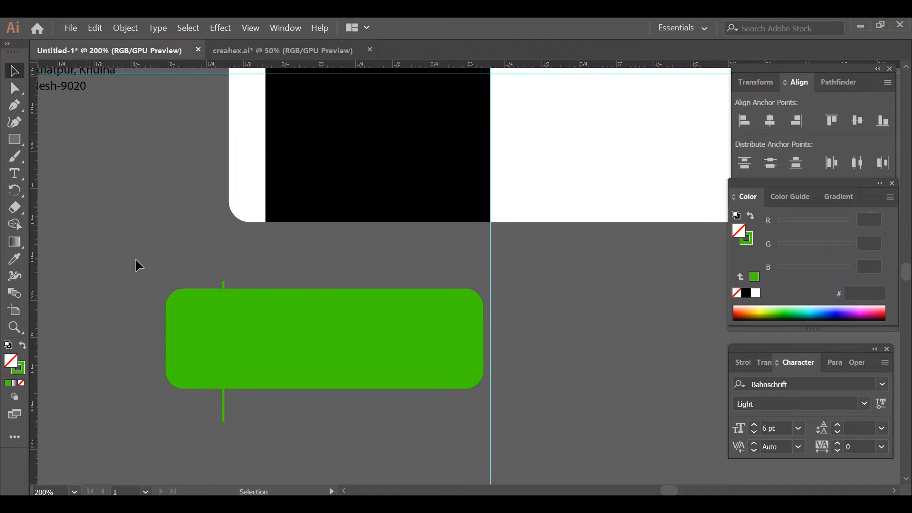
- Divide the green bar along the vertical line, ungroup the pieces and delete the rounded left end
drag(328, 423, 331, 426)
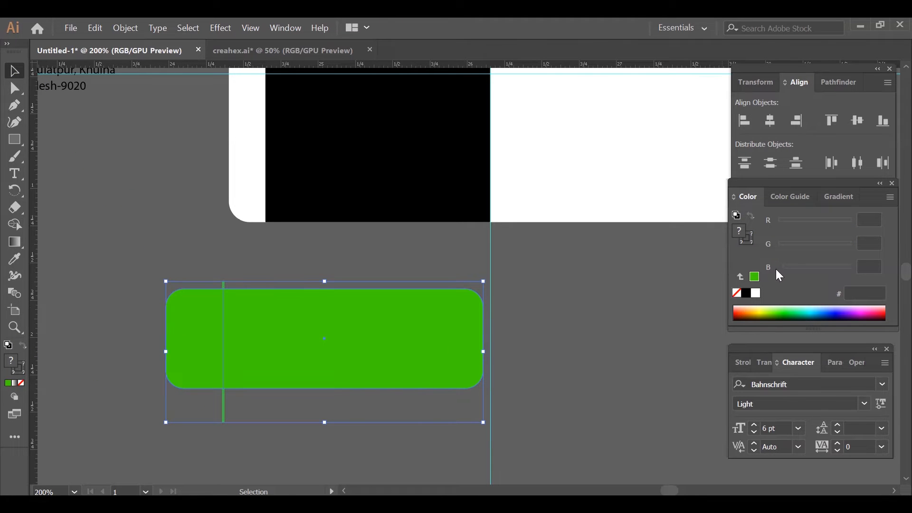
click(829, 84)
click(747, 158)
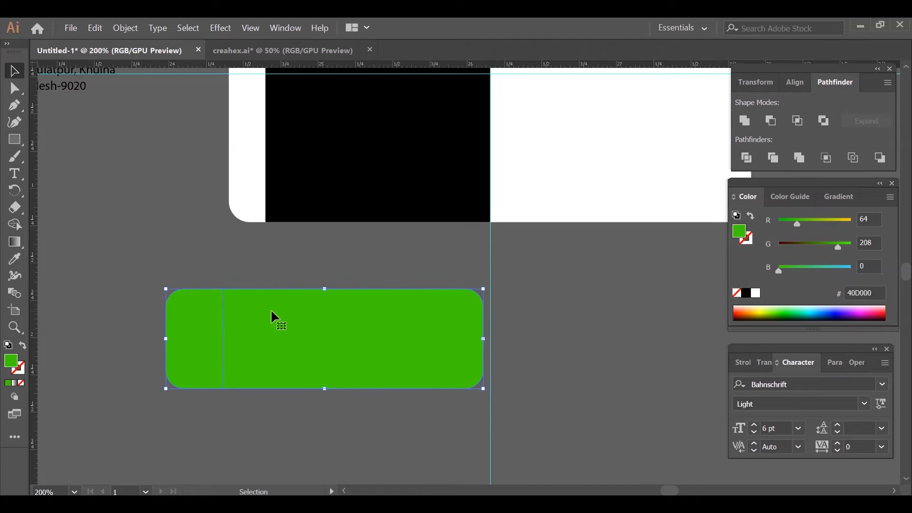
right_click(272, 311)
click(331, 175)
key(Delete)
- Move the trimmed green bar back onto the card, centre it on the horizontal guide and lengthen it slightly from the card's left edge
scroll(330, 351, up, 5)
drag(337, 456, 353, 188)
drag(242, 188, 229, 188)
click(180, 282)
click(390, 215)
drag(390, 215, 397, 215)
click(460, 314)
click(254, 196)
drag(236, 188, 229, 188)
click(239, 284)
- Duplicate the green bar and place the copy below the card's lower right corner
scroll(576, 405, right, 5)
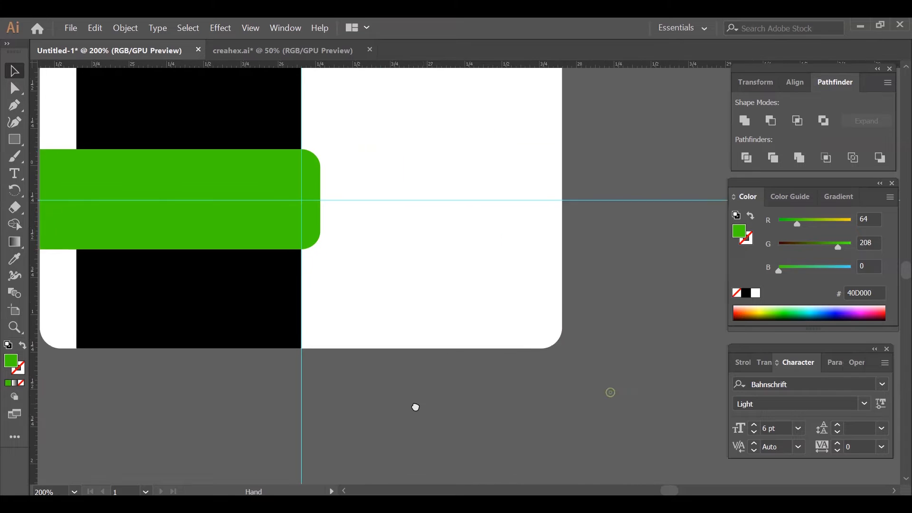
drag(236, 248, 585, 454)
drag(617, 300, 535, 190)
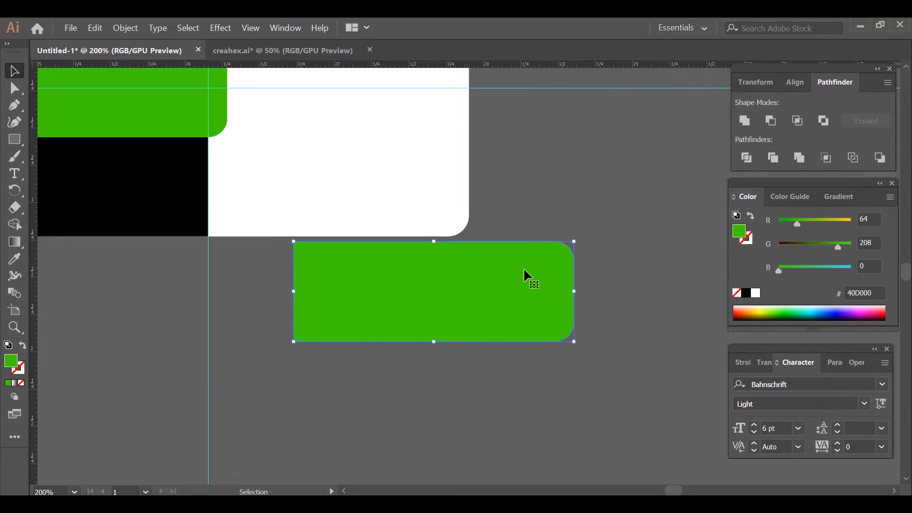
- Draw a vertical green-stroked line with the Pen tool across the copied bar, just before its rounded right end
click(15, 105)
click(549, 236)
click(548, 360)
click(22, 344)
click(14, 70)
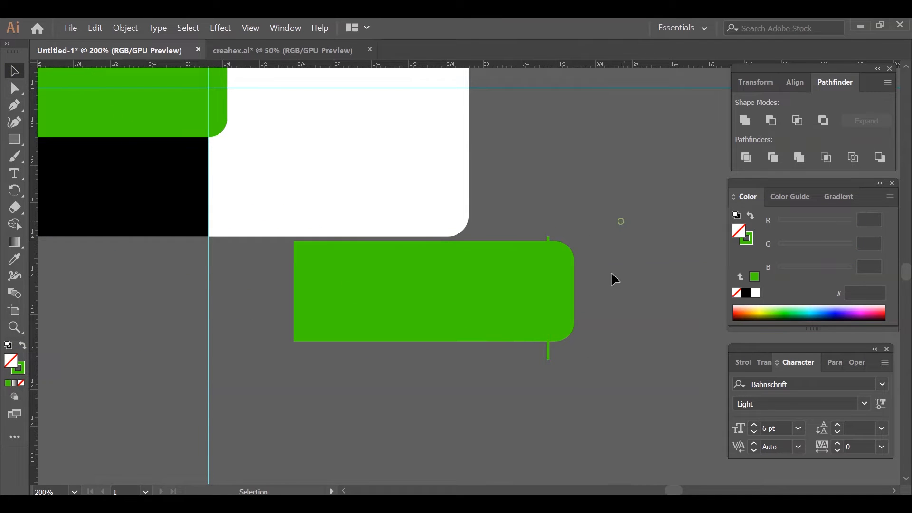
- Divide the copied bar along the line, ungroup it and delete the long left piece, keeping only the rounded end
click(747, 157)
right_click(541, 293)
click(589, 155)
click(494, 299)
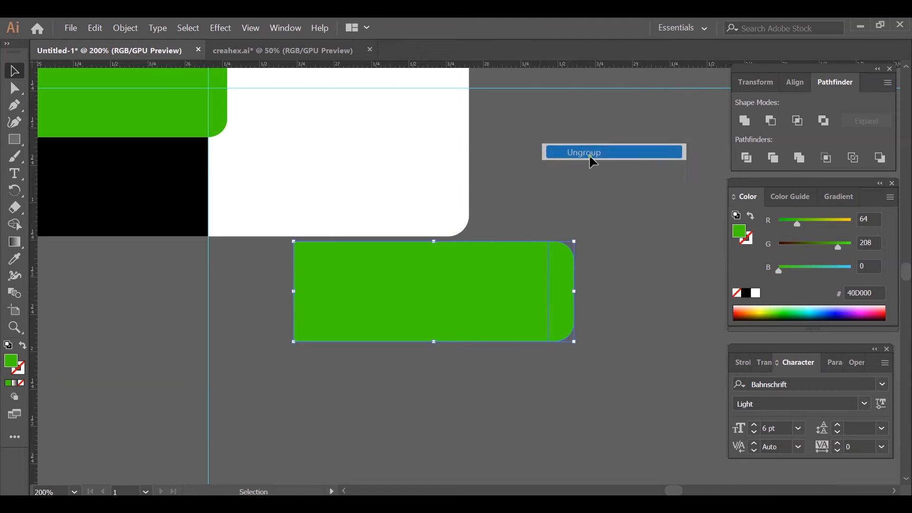
key(Delete)
- Turn the small green end piece so its rounded side faces left and place it against the card's right edge, level with the bar
click(569, 303)
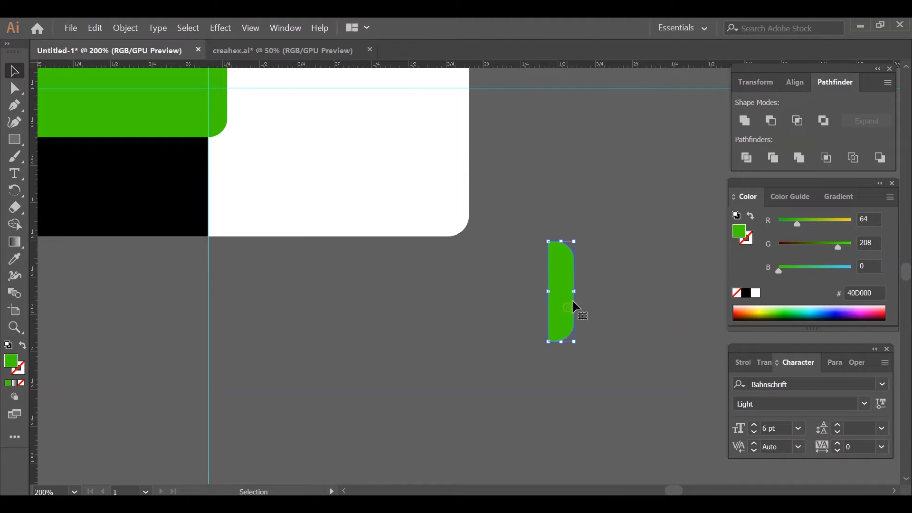
drag(544, 235, 569, 322)
drag(612, 220, 651, 347)
drag(608, 418, 502, 219)
drag(555, 299, 644, 302)
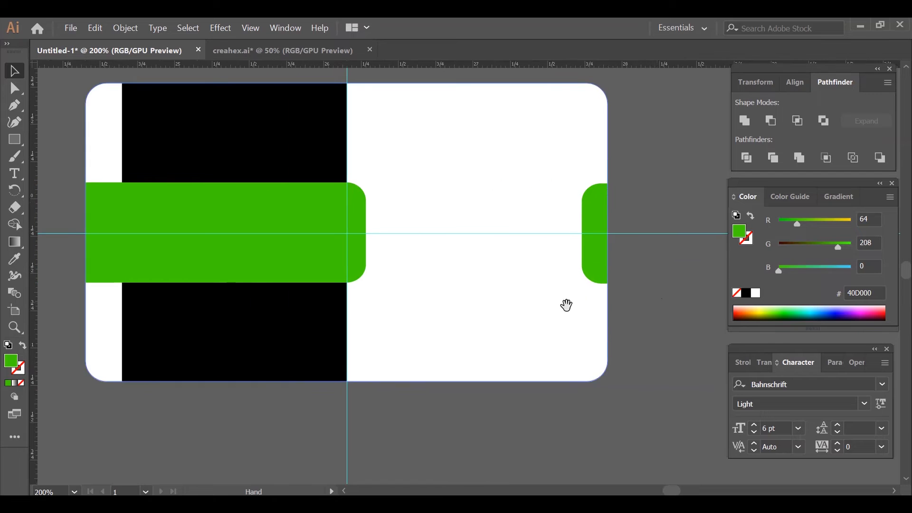
- Send the long green bar backward so that it lies behind the black rectangle
drag(533, 323, 585, 329)
click(335, 283)
right_click(335, 283)
mouse_move(398, 419)
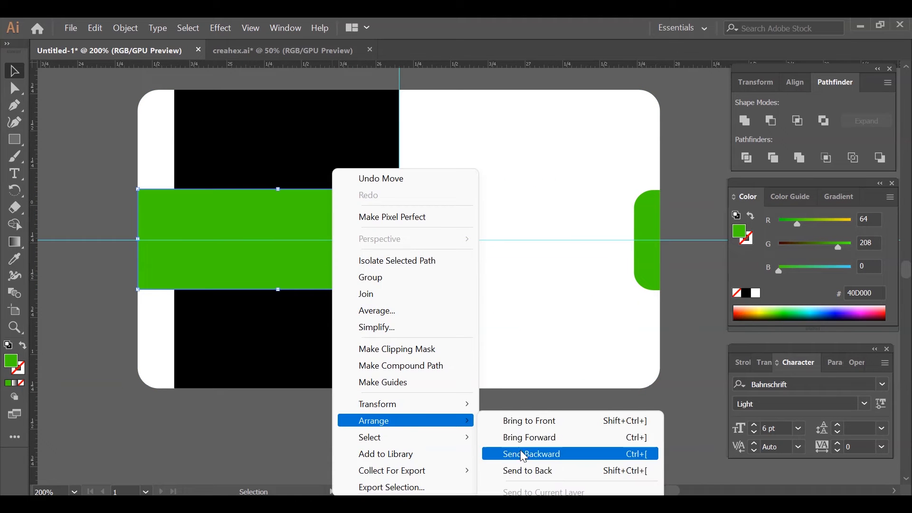
click(523, 453)
click(557, 446)
drag(493, 305, 431, 279)
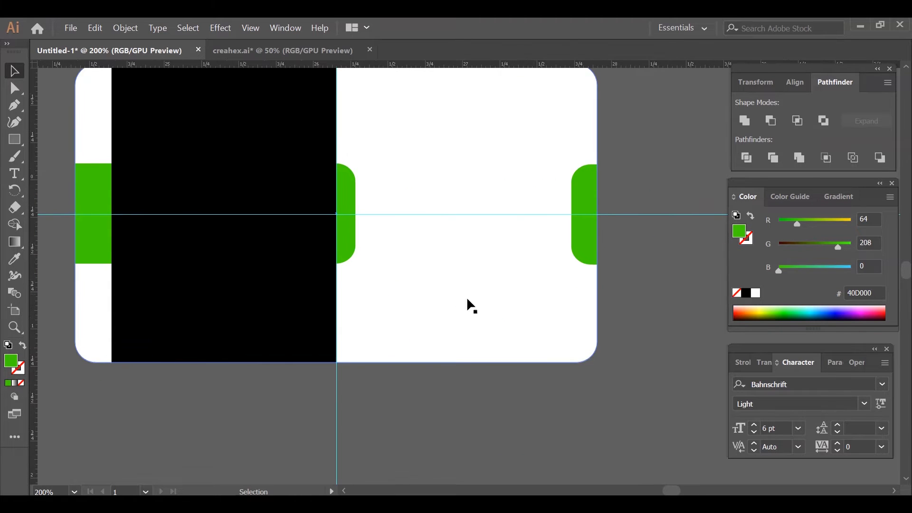
- Bring the creahex logo to the front and place it on the white area beside the black panel
key(ctrl+minus)
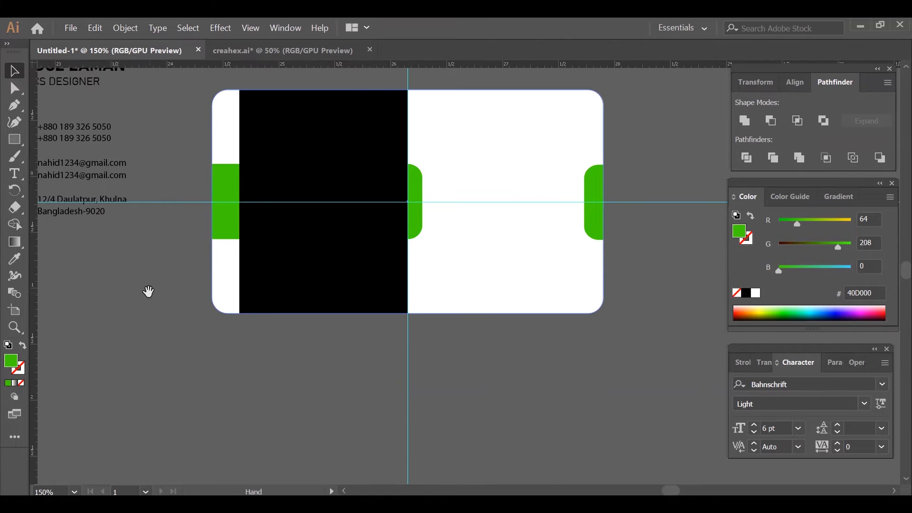
drag(147, 291, 220, 266)
click(80, 153)
right_click(82, 160)
mouse_move(131, 345)
click(266, 345)
drag(87, 131, 605, 175)
drag(639, 337, 525, 350)
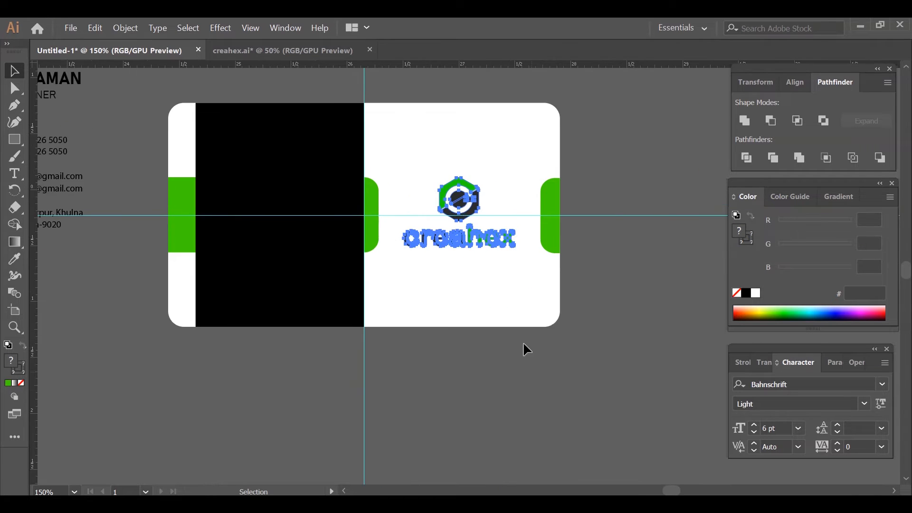
- Nudge the creahex logo slightly down and to the right so it sits centred between the two green shapes
key(Down)
key(Down)
key(Right)
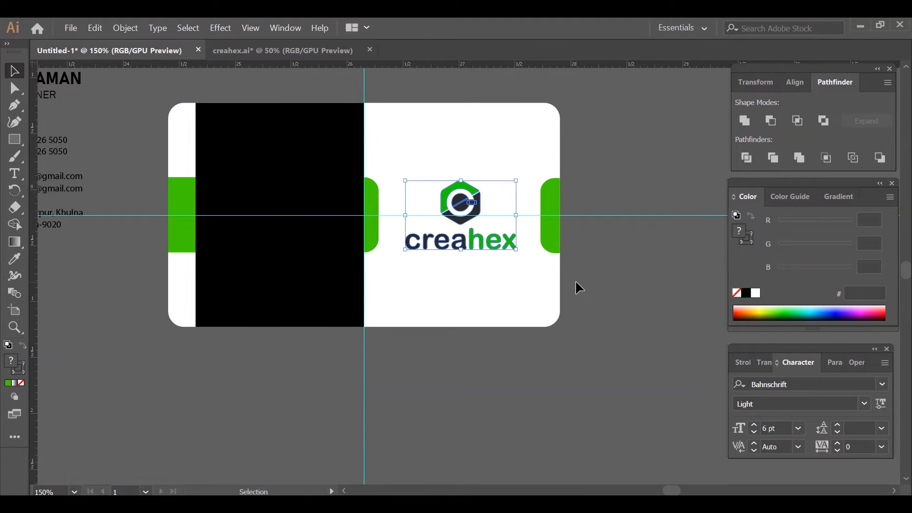
click(576, 283)
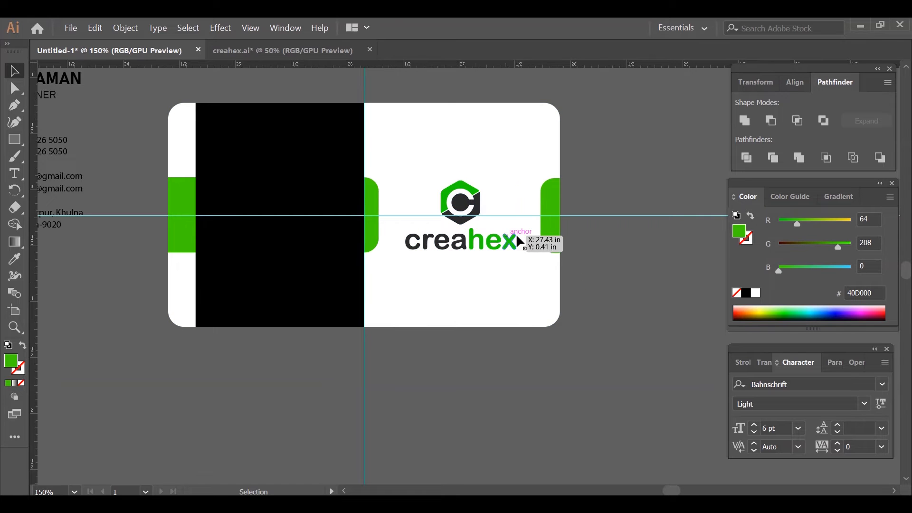
- Recolour the dark part of the hexagon and the word "crea" in the logo to black
scroll(451, 256, up, 1)
scroll(450, 255, up, 3)
click(475, 162)
right_click(476, 160)
click(518, 285)
click(654, 463)
click(340, 183)
scroll(340, 183, up, 1)
scroll(341, 184, down, 2)
drag(364, 385, 475, 426)
click(664, 328)
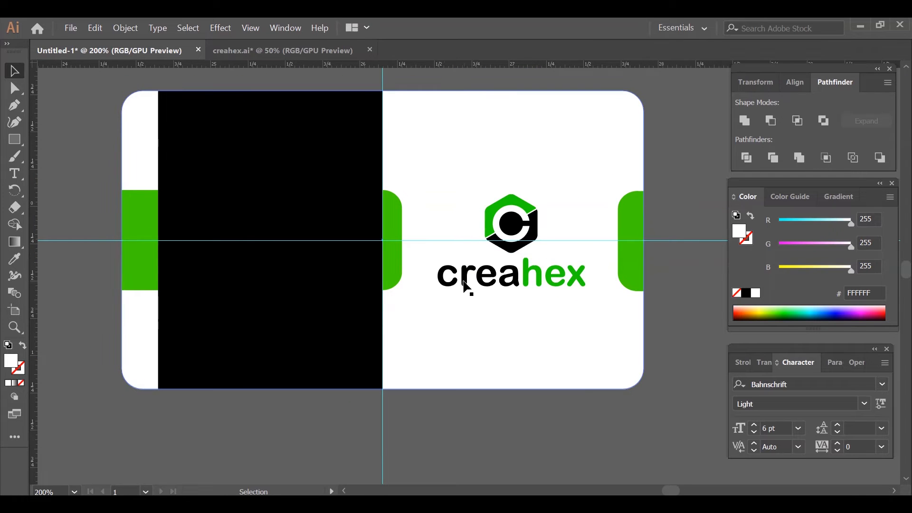
- Delete the horizontal guide and set the name, job title and contact texts beside the card to white
scroll(469, 264, down, 1)
drag(423, 285, 523, 290)
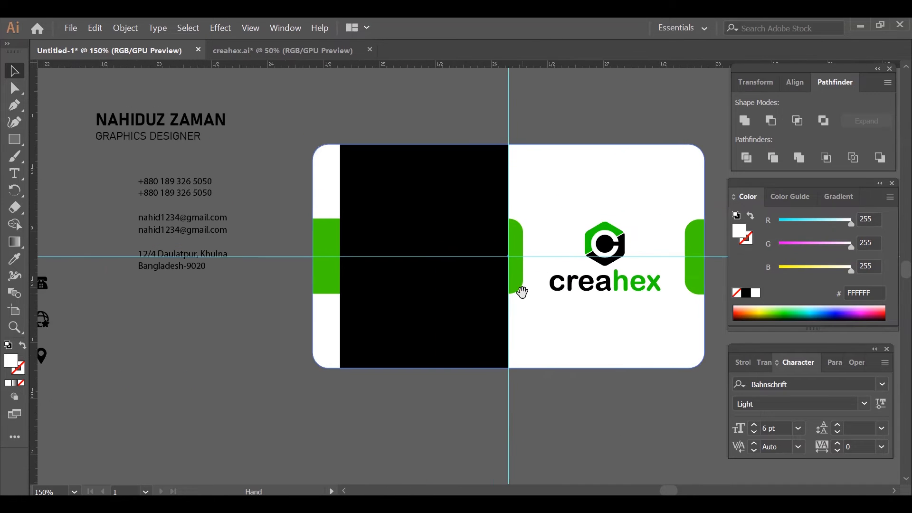
click(281, 304)
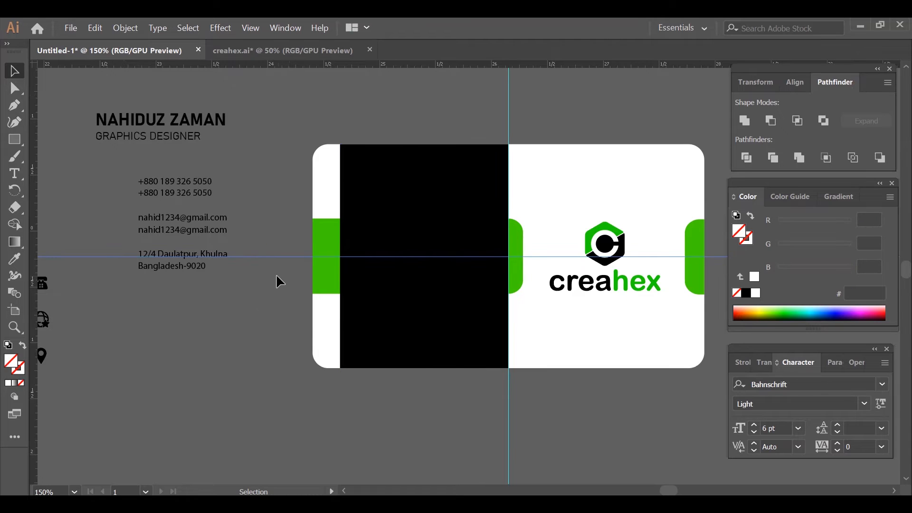
drag(170, 102, 227, 272)
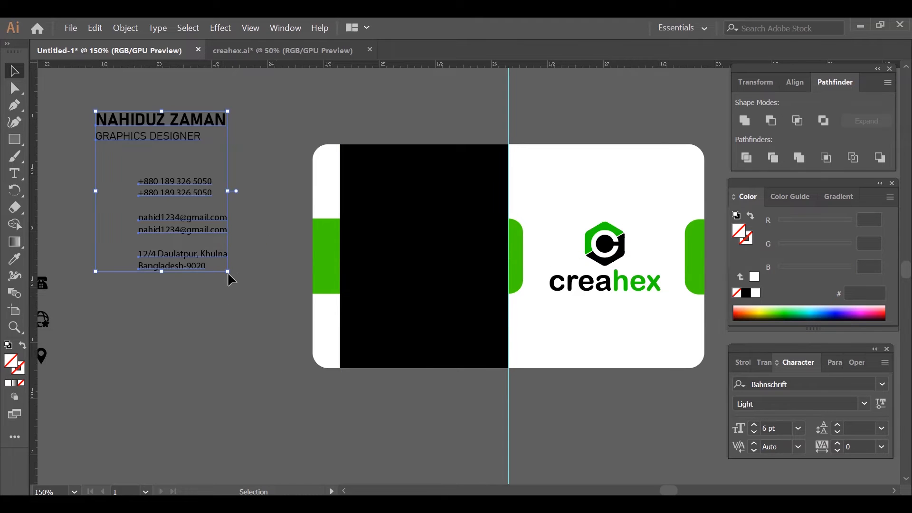
click(755, 293)
click(290, 107)
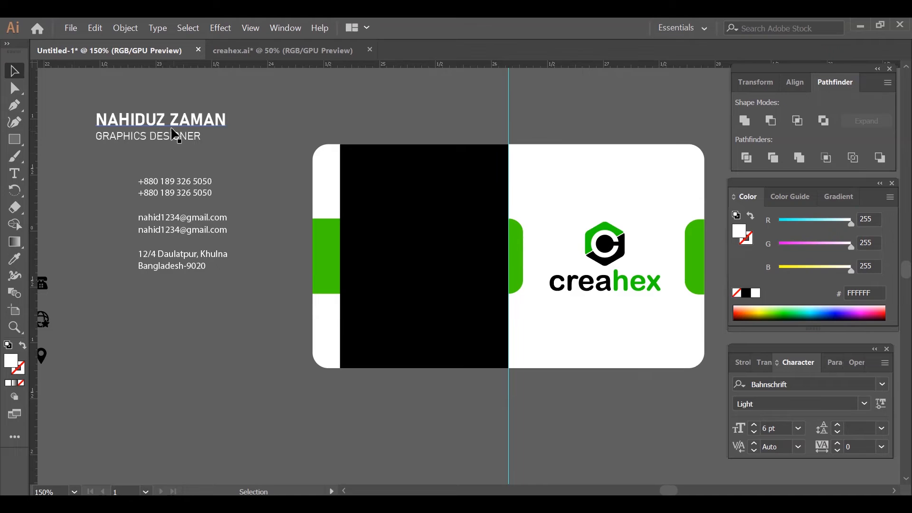
- Colour only the surname in the name text with the green sampled from the logo's hexagon
click(14, 172)
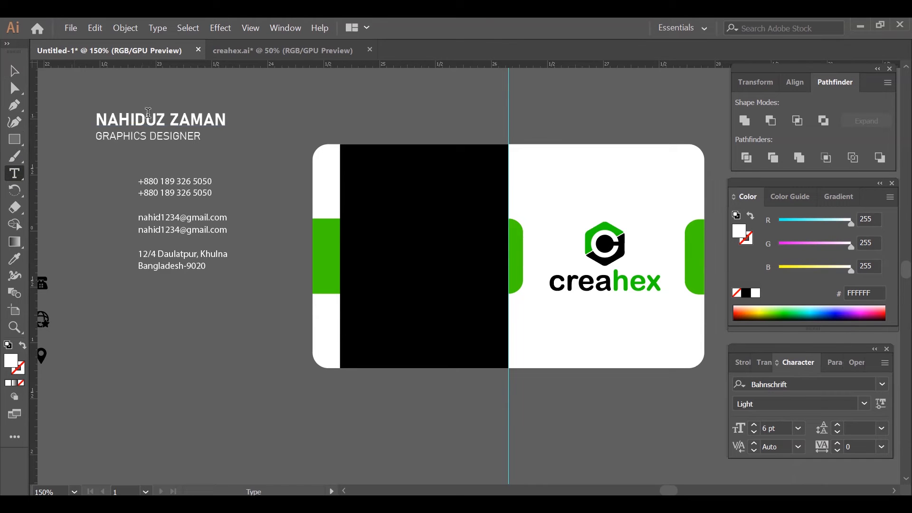
drag(172, 119, 226, 120)
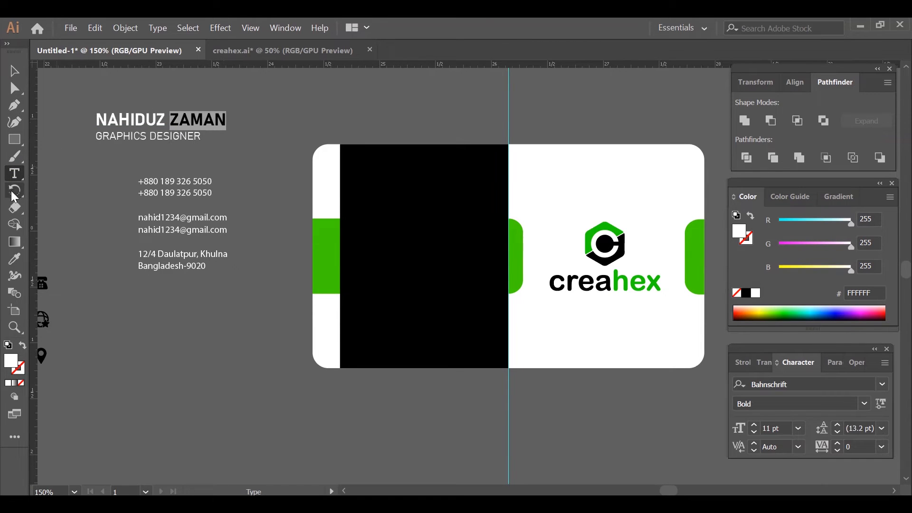
click(15, 261)
click(592, 234)
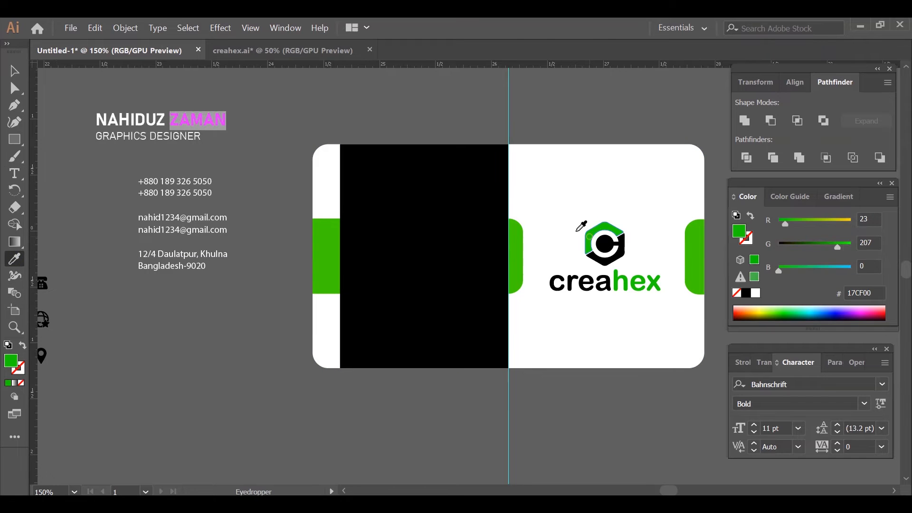
click(15, 71)
click(243, 207)
- Move the name and job title onto the upper part of the black panel and bring them to the front
drag(162, 125, 420, 178)
right_click(370, 173)
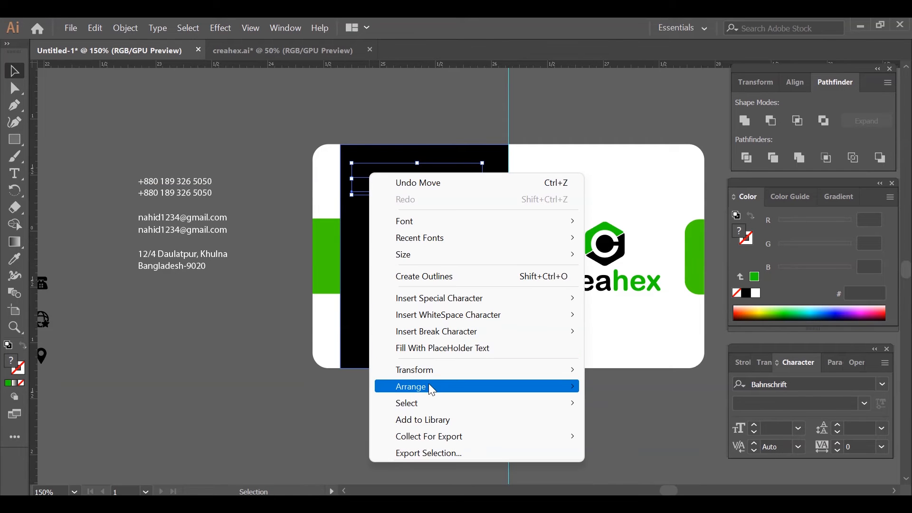
mouse_move(430, 385)
click(601, 387)
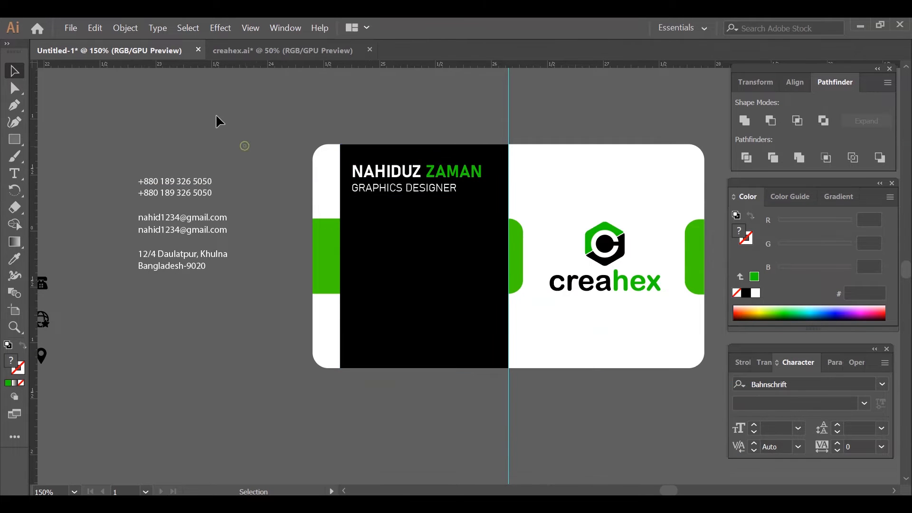
- Move the phone, e-mail and address texts onto the lower part of the black panel and bring them to the front
drag(126, 136, 215, 298)
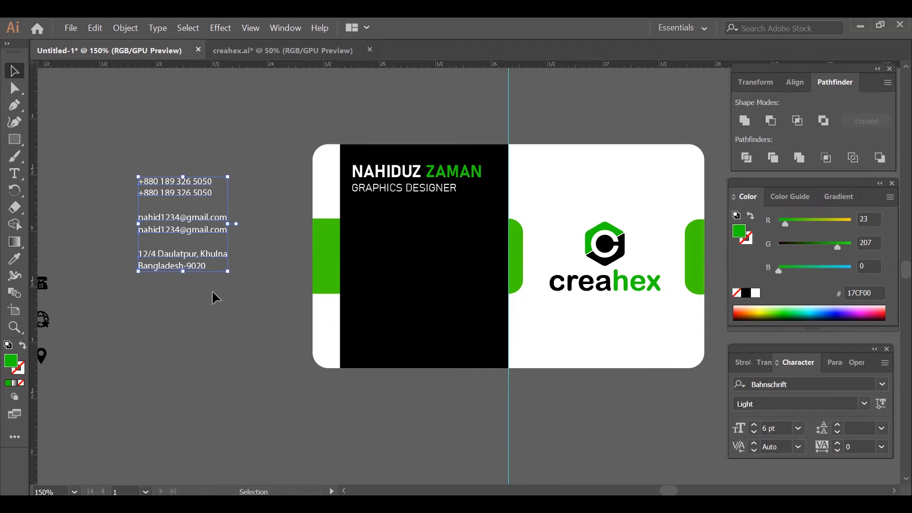
drag(192, 195, 430, 255)
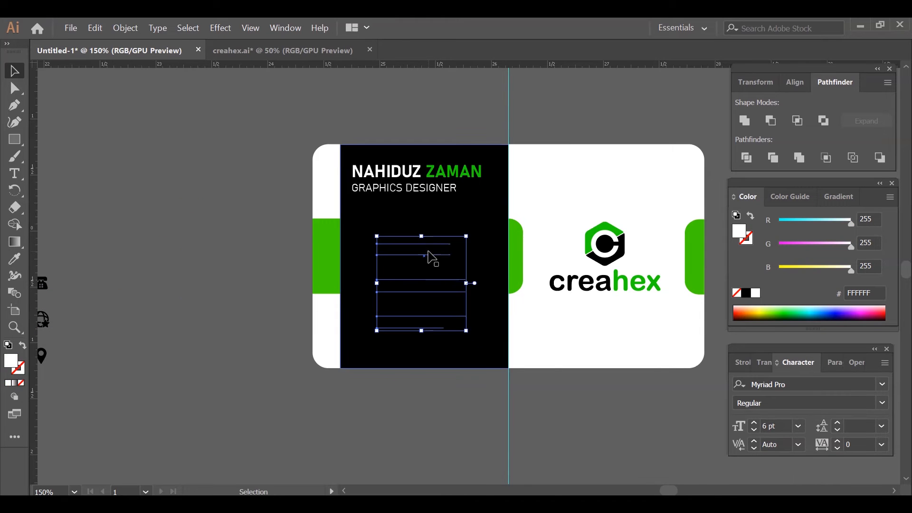
right_click(430, 254)
mouse_move(471, 420)
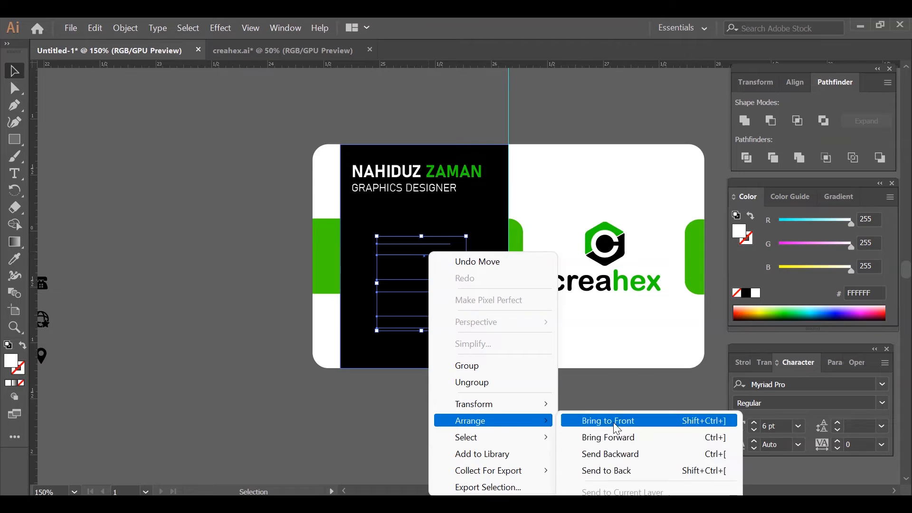
click(591, 420)
click(220, 207)
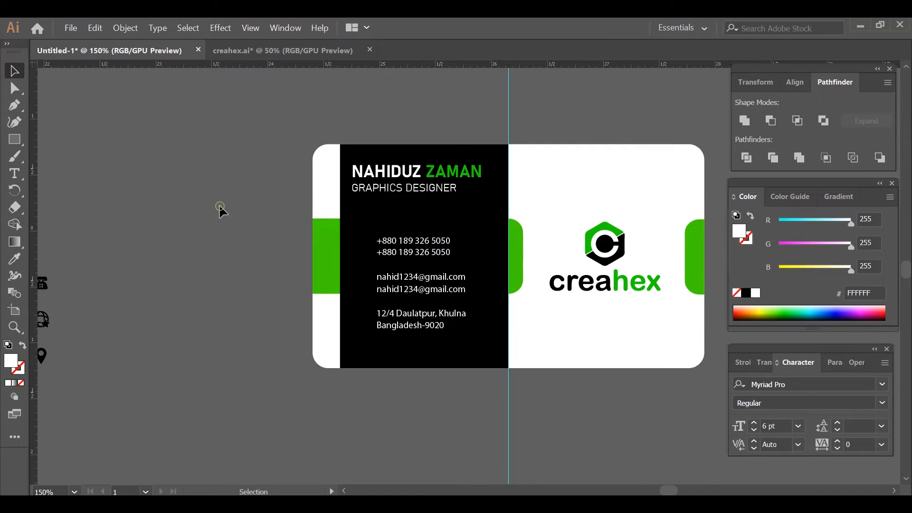
- Place a vertical guide at the name's left edge and draw a circle about 0.25 in wide against it beside the phone numbers
drag(35, 255, 352, 332)
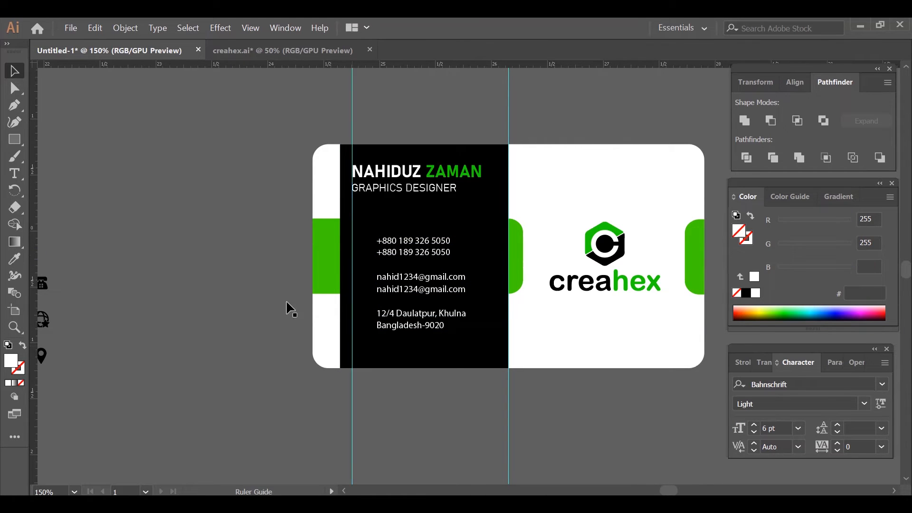
scroll(251, 289, up, 1)
drag(424, 286, 231, 281)
right_click(20, 142)
click(71, 173)
drag(210, 227, 225, 246)
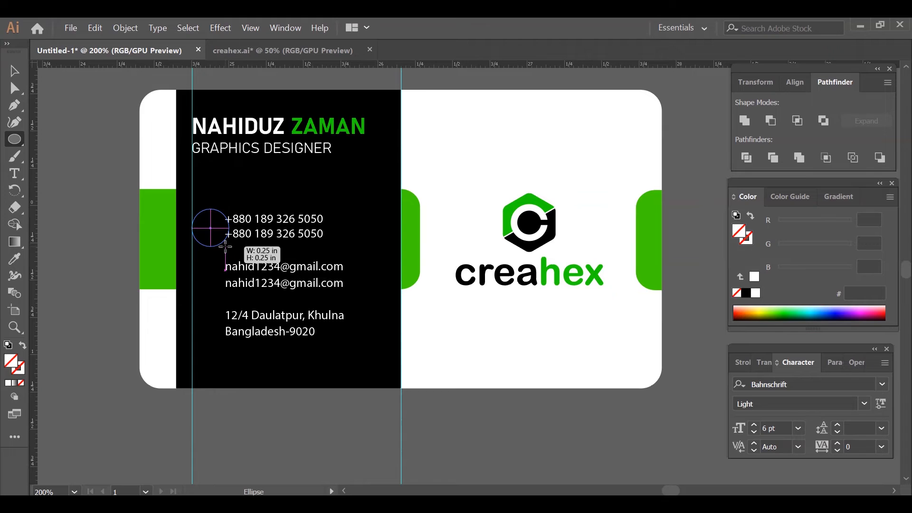
drag(225, 246, 229, 247)
- Fill the circle with the green sampled from the bar at the card's left edge
click(14, 258)
click(156, 228)
key(v)
click(38, 114)
click(189, 287)
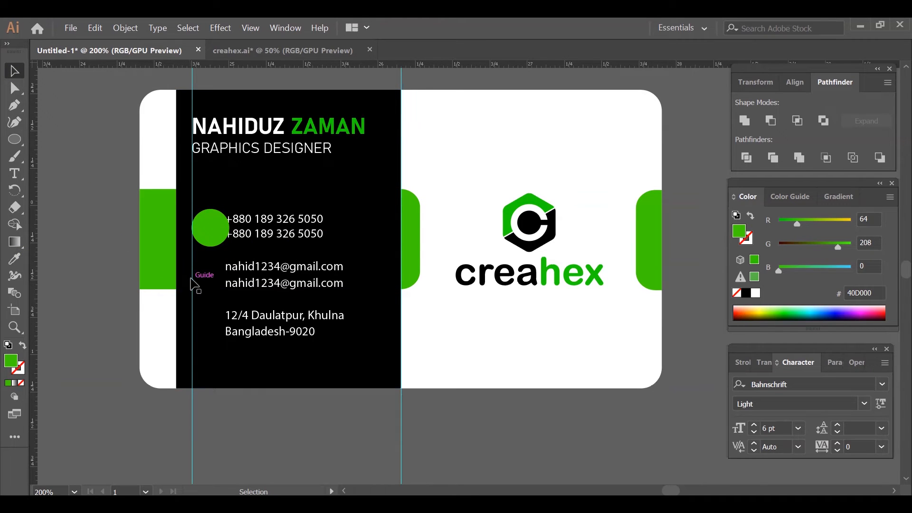
- Shift the phone numbers to the right so they clear the green circle with a small gap
click(320, 226)
key(Right)
key(Right)
key(Right)
key(Right)
key(Right)
key(Right)
key(Right)
key(Right)
key(Right)
key(Right)
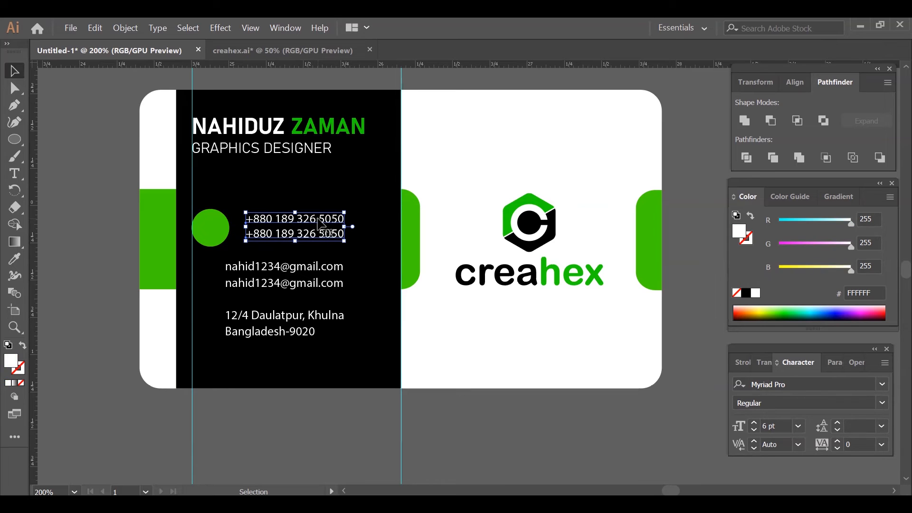
key(Left)
key(Left)
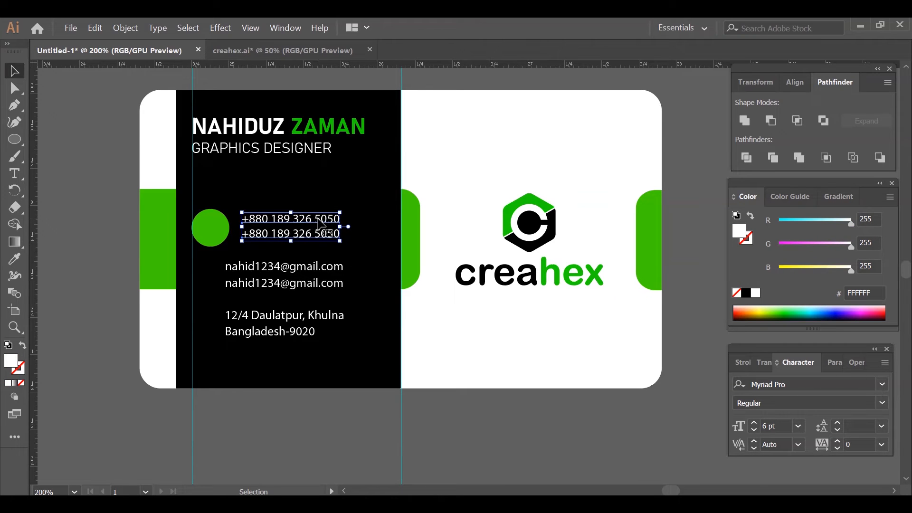
- Duplicate the green circle down the guide, placing one copy beside the e-mail lines and one beside the address
click(105, 364)
click(222, 231)
drag(203, 236, 212, 345)
- Align the phone numbers and the first green circle by their vertical centres
click(217, 233)
shift+click(260, 222)
click(794, 83)
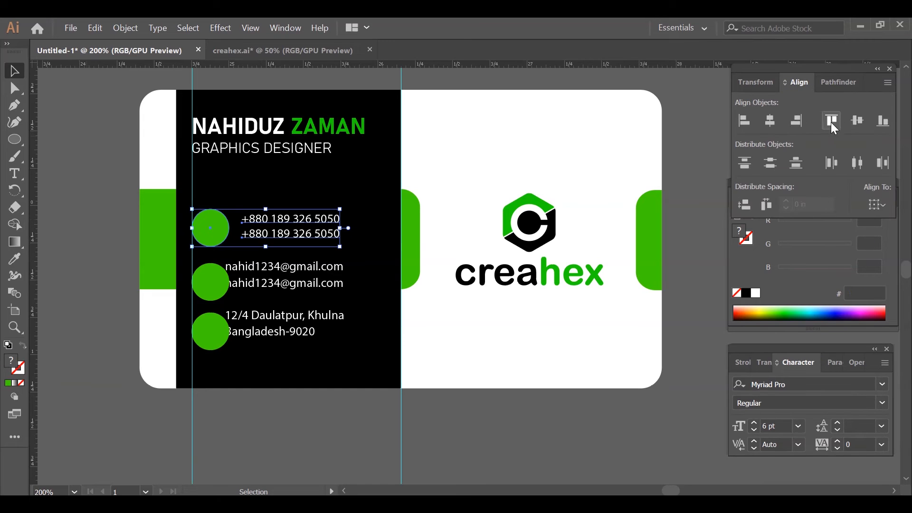
click(856, 120)
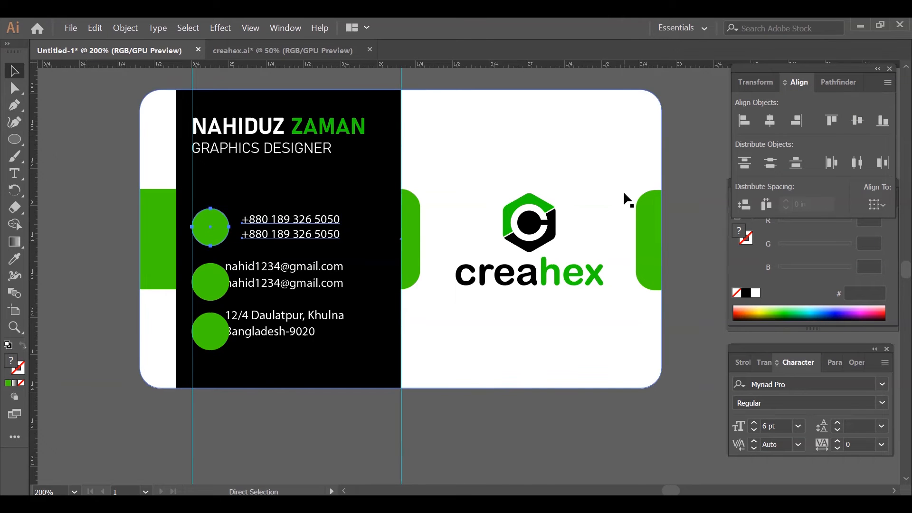
- Move the e-mail lines right in line with the phone numbers and align them vertically centred with the second circle
drag(268, 274, 284, 274)
shift+click(210, 282)
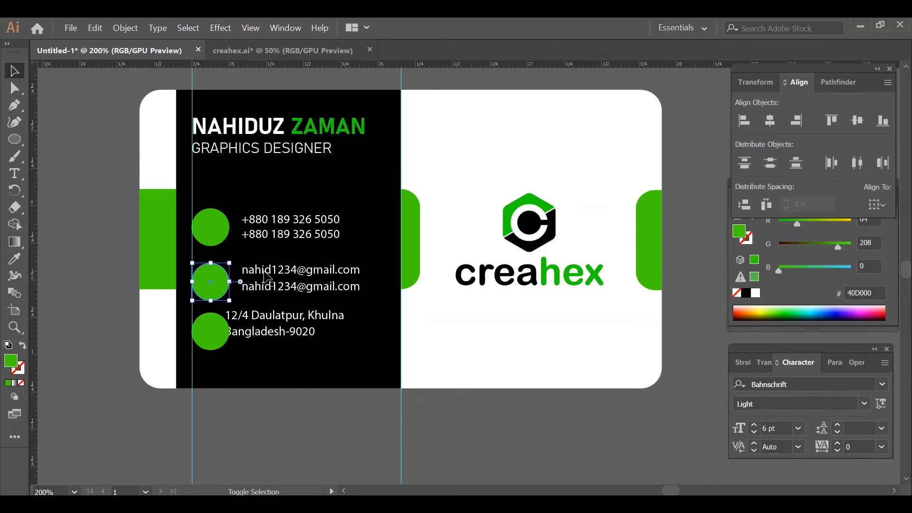
click(857, 121)
- Move the address right in line with the texts above, centre it vertically on the third circle and group the pair
drag(197, 320, 214, 327)
shift+click(210, 331)
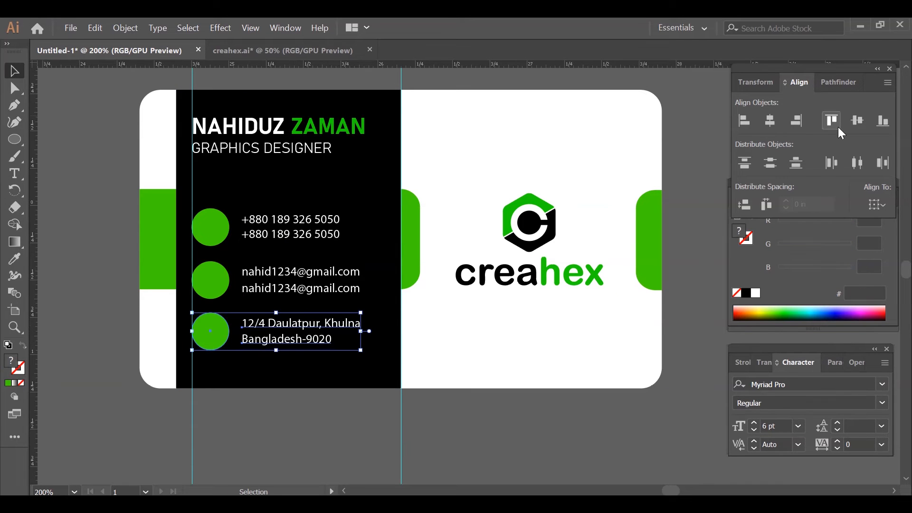
click(857, 122)
key(ctrl+g)
- Distribute the three contact rows evenly by their bottom edges
click(62, 235)
click(210, 231)
shift+click(212, 275)
shift+click(211, 327)
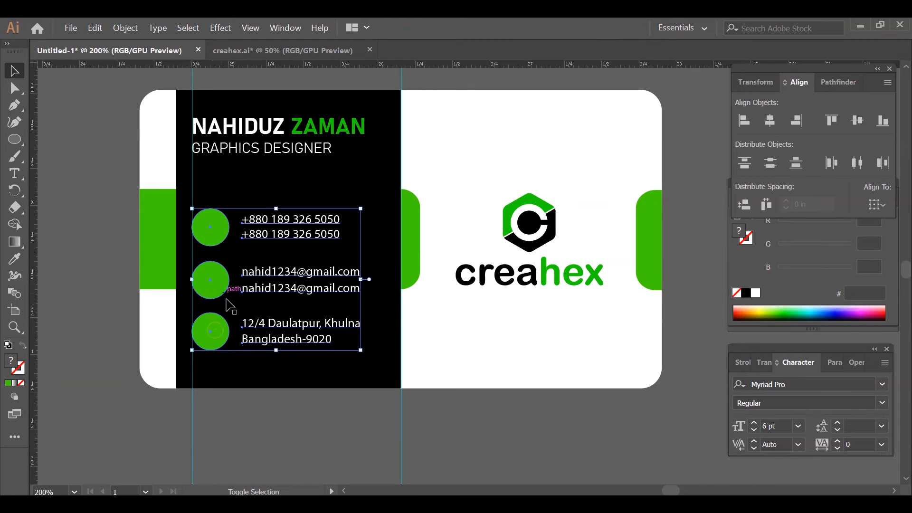
click(792, 161)
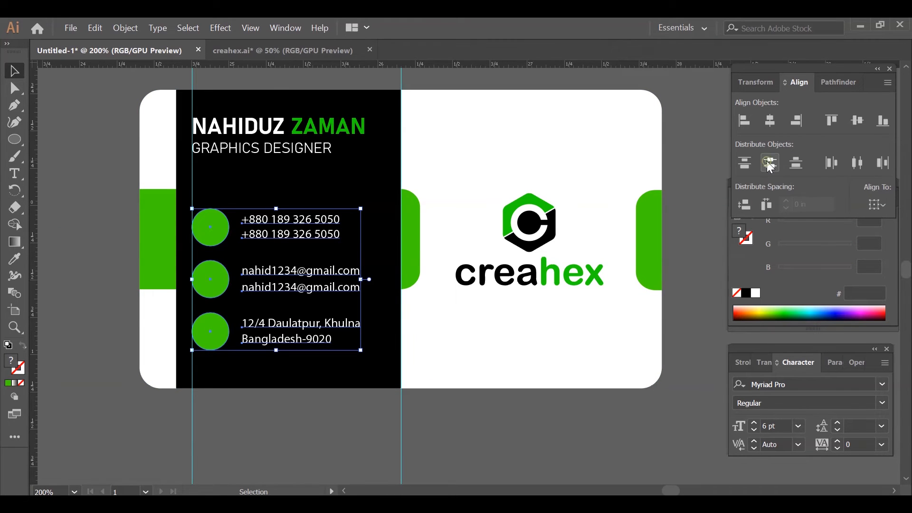
click(679, 159)
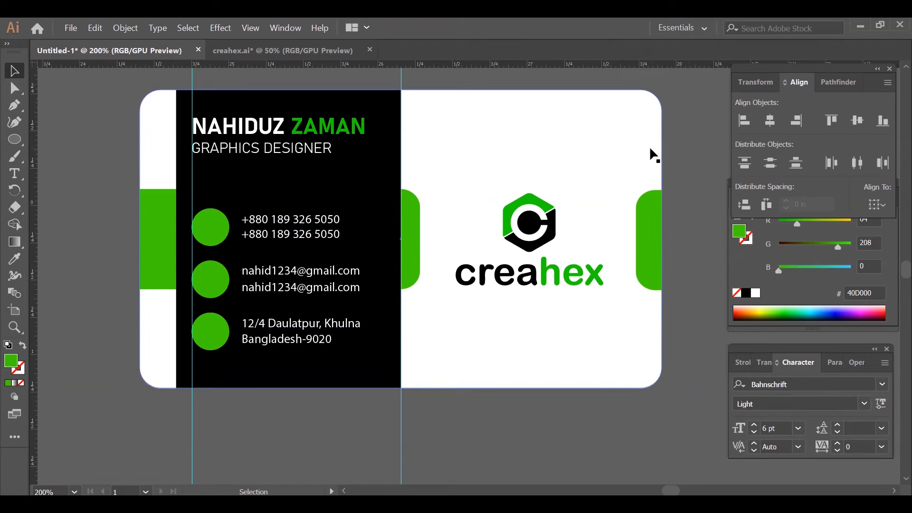
- Move the phone row slightly down and distribute the three contact rows evenly by their vertical centres
click(309, 242)
key(Down)
key(Down)
key(Down)
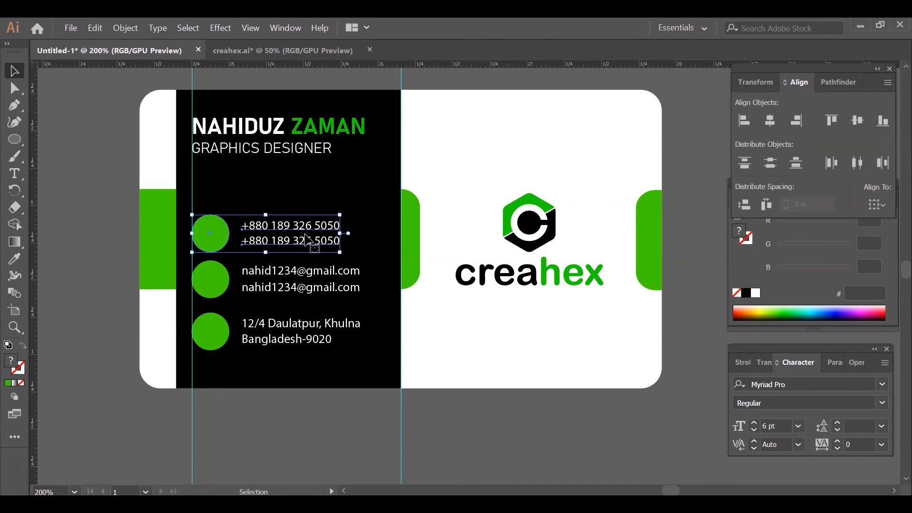
shift+click(219, 297)
shift+click(214, 317)
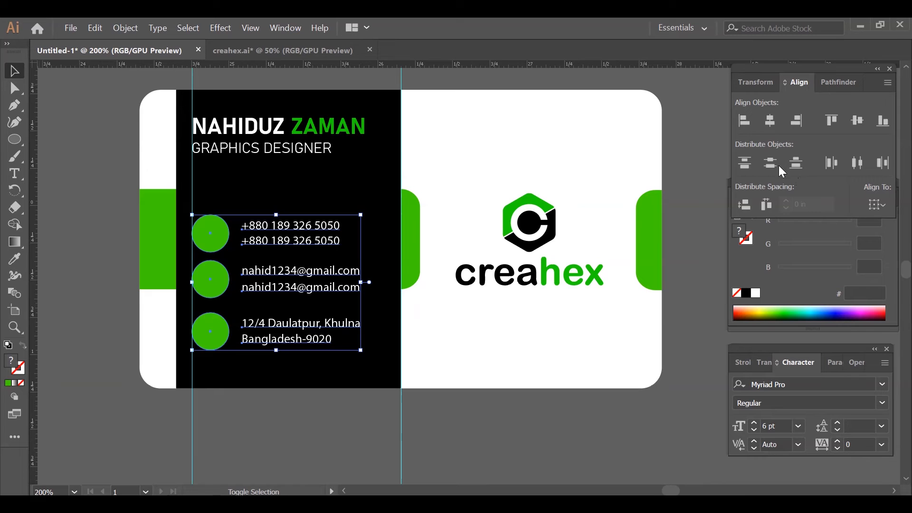
click(770, 162)
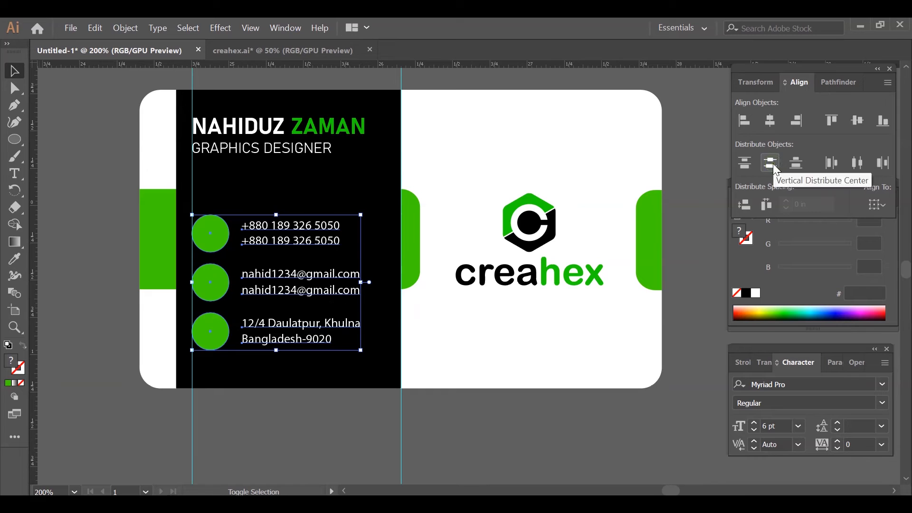
click(681, 164)
- Move the name and job title together down the black panel, closer to the contact rows
click(304, 129)
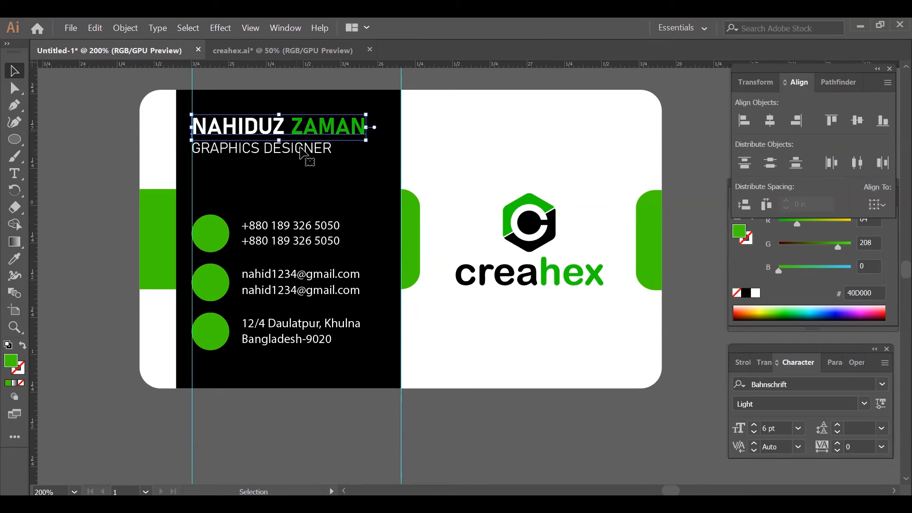
shift+click(302, 155)
drag(302, 156, 308, 167)
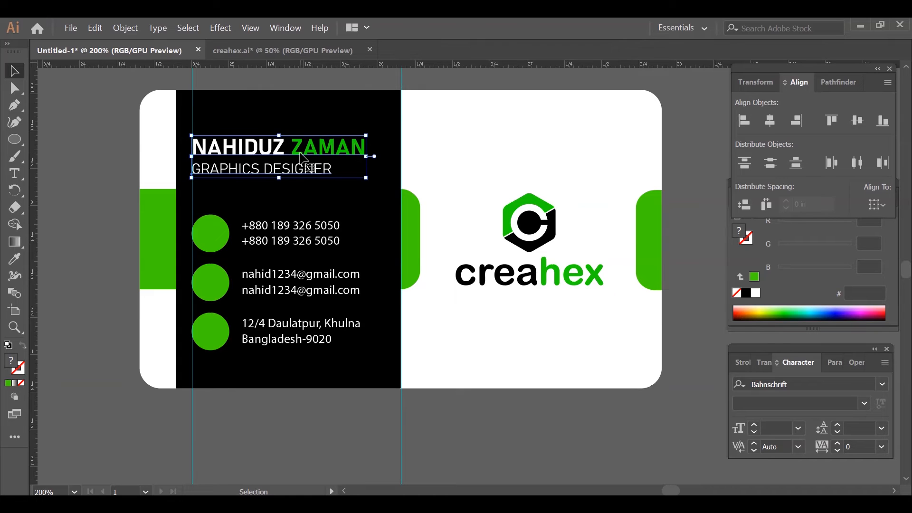
- Fill the phone, globe and location pin icons with white and move them together close to the card
click(95, 200)
click(141, 426)
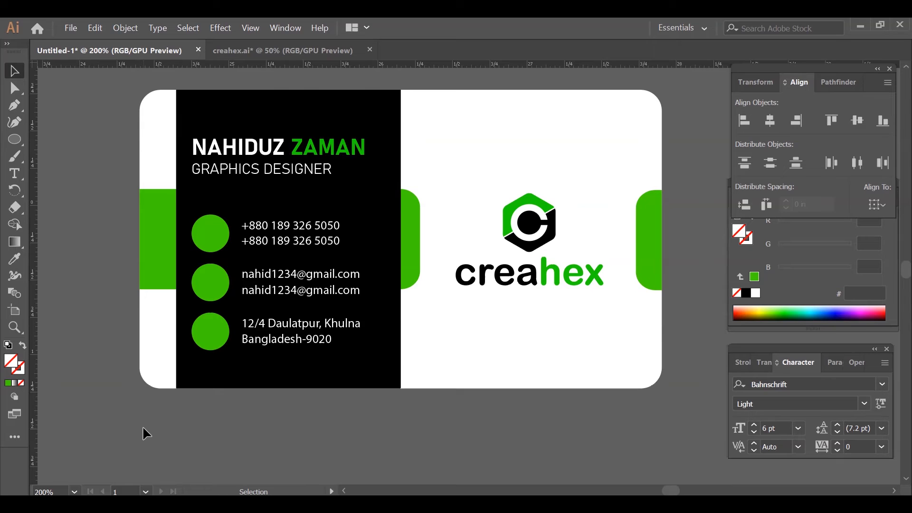
scroll(133, 264, down, 1)
drag(91, 283, 363, 275)
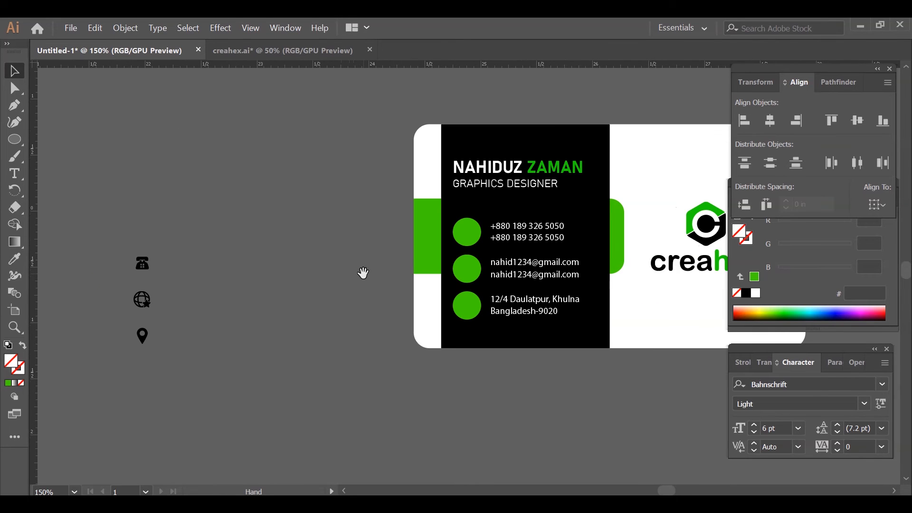
drag(119, 225, 120, 227)
click(755, 293)
drag(141, 341, 357, 311)
- Bring the three white icons to the front of the stacking order
right_click(357, 311)
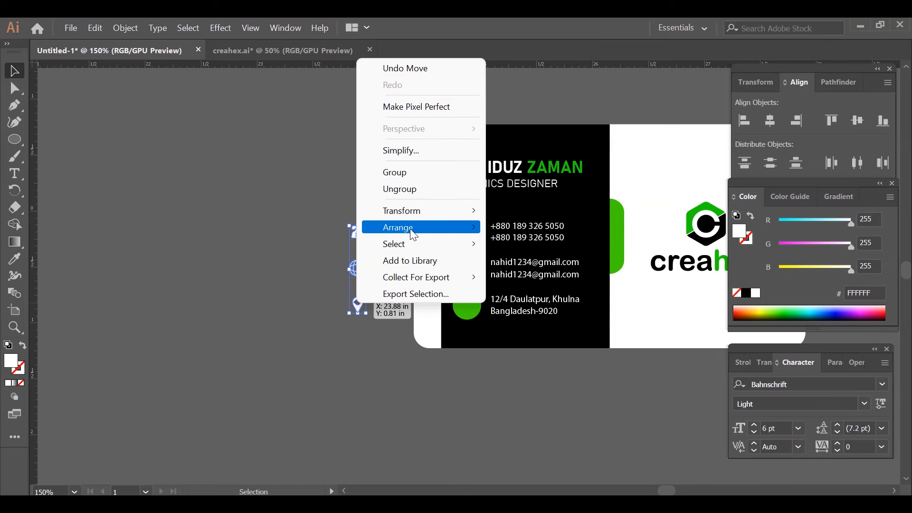
mouse_move(413, 228)
click(537, 245)
click(267, 222)
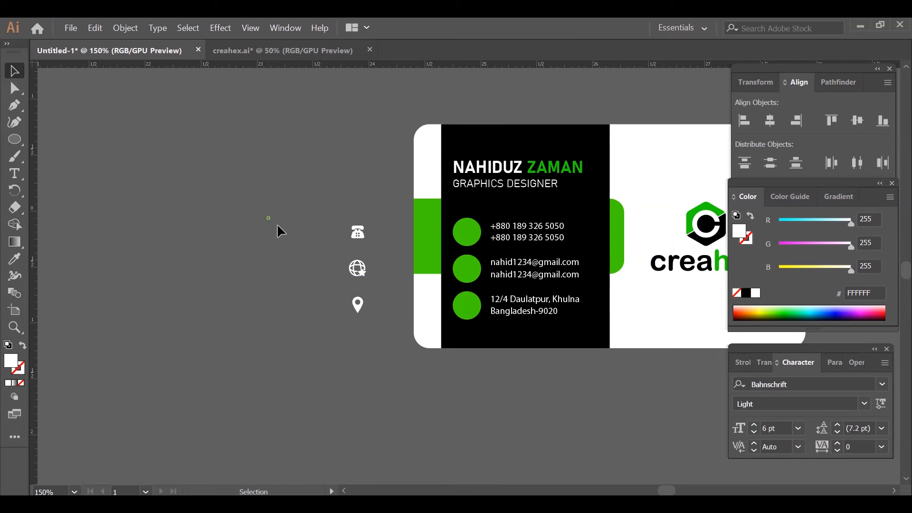
- Place the white phone icon in the centre of the first green circle and enlarge it slightly
scroll(392, 318, up, 2)
scroll(392, 318, right, 5)
drag(102, 177, 321, 176)
scroll(325, 209, up, 2)
scroll(380, 233, up, 1)
scroll(380, 232, up, 1)
drag(320, 191, 339, 195)
- Place the white globe icon in the centre of the second green circle and enlarge it slightly
scroll(215, 180, down, 3)
drag(171, 234, 327, 248)
scroll(332, 249, up, 4)
scroll(327, 244, down, 3)
- Place the white location pin in the centre of the third green circle and enlarge it slightly
drag(93, 306, 322, 325)
scroll(309, 305, up, 3)
key(ctrl+1)
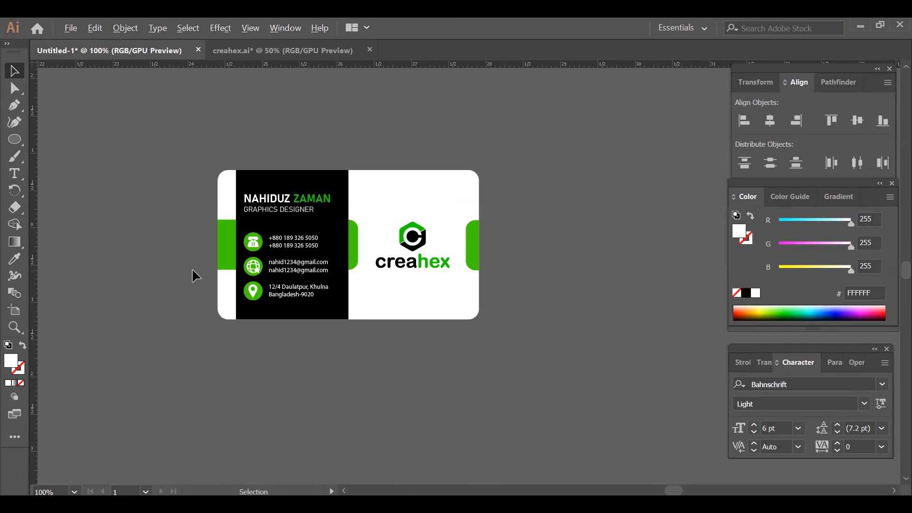
key(ctrl+equal)
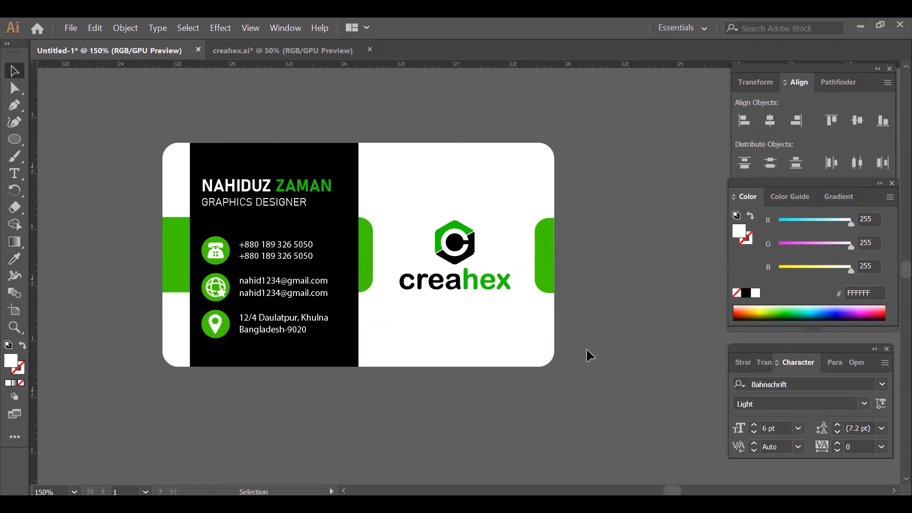
- Duplicate the white rounded card base and place the blank copy to the right of the finished card
key(ctrl+minus)
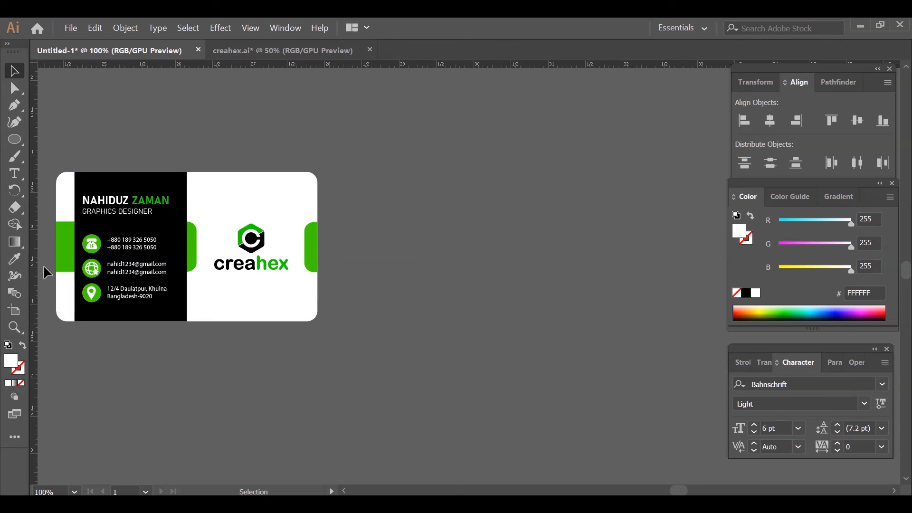
drag(335, 257, 265, 250)
drag(209, 201, 523, 201)
click(617, 209)
drag(634, 205, 614, 210)
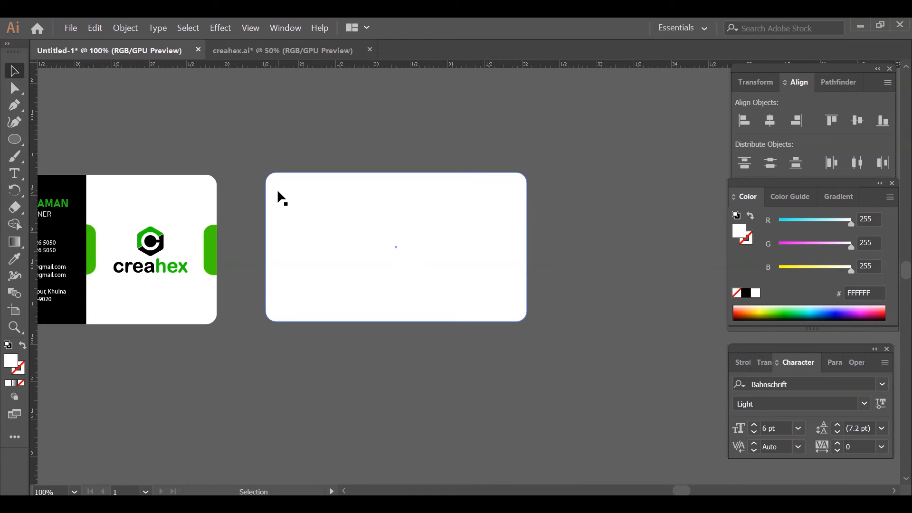
- Duplicate the blank white card and position the second copy just above it
scroll(384, 285, up, 1)
drag(398, 293, 543, 214)
drag(539, 125, 546, 189)
click(588, 294)
key(ctrl+z)
click(621, 310)
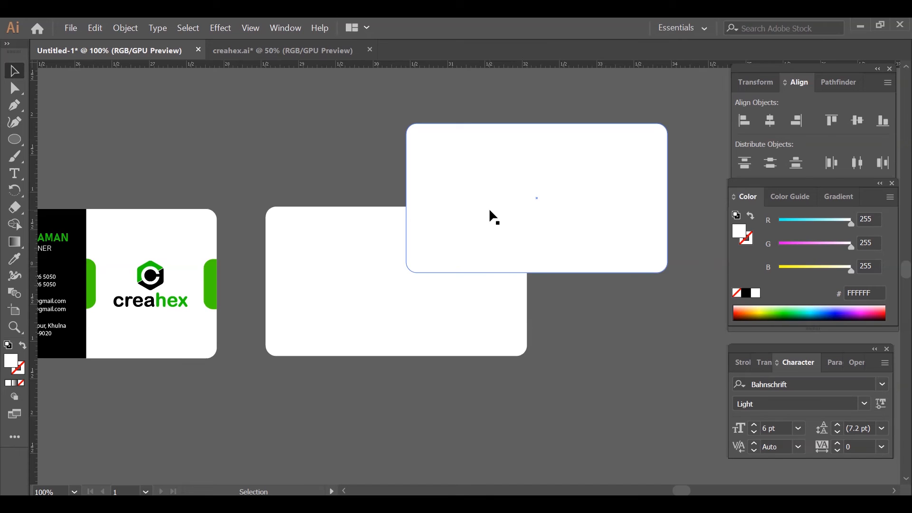
scroll(502, 216, up, 2)
drag(510, 237, 409, 153)
click(329, 197)
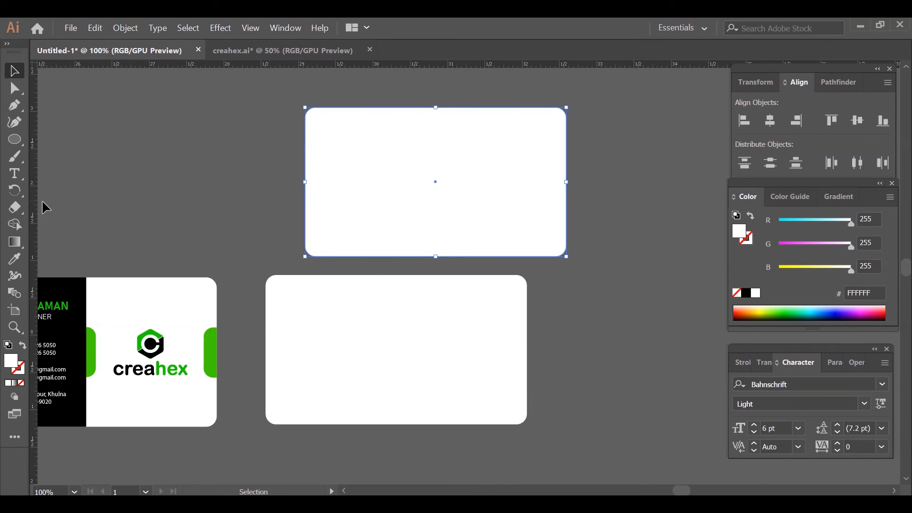
- Draw a straight horizontal Pen line across the lower part of the upper blank card, extending past both sides
click(14, 106)
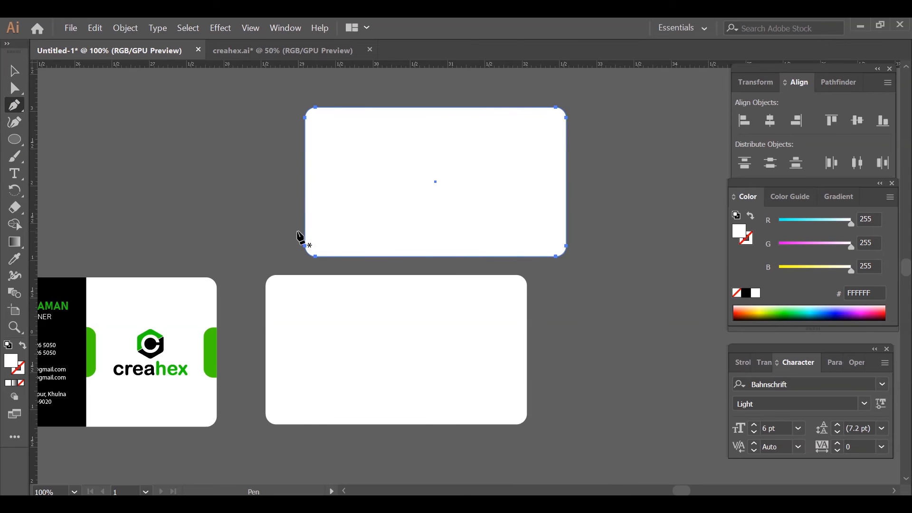
click(299, 231)
key(ctrl+z)
click(299, 224)
click(576, 224)
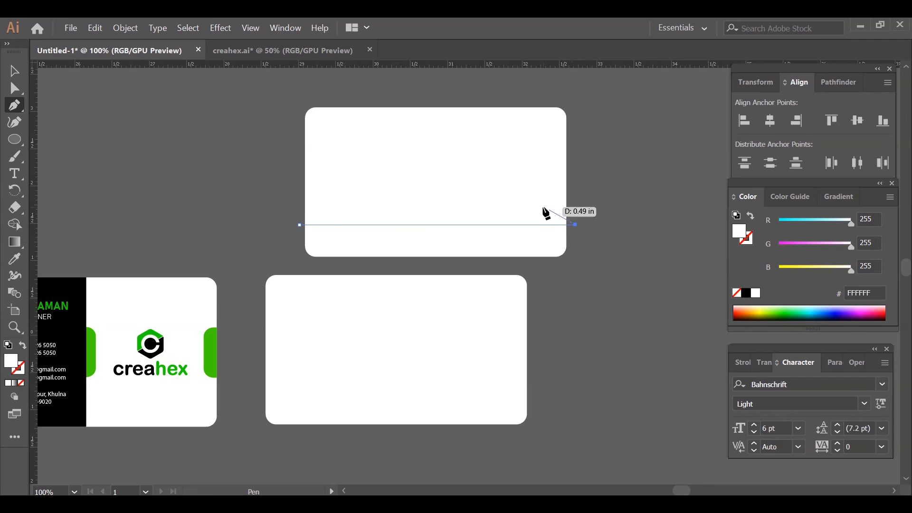
click(14, 71)
click(167, 118)
- Divide the upper blank card along the line, ungroup the pieces and delete the large upper piece
drag(424, 249, 426, 252)
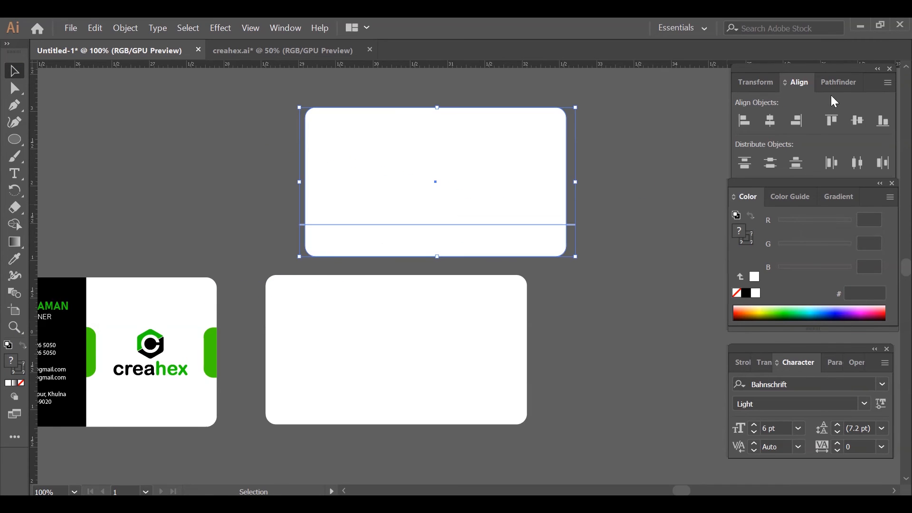
click(837, 82)
click(747, 158)
right_click(499, 186)
mouse_move(551, 371)
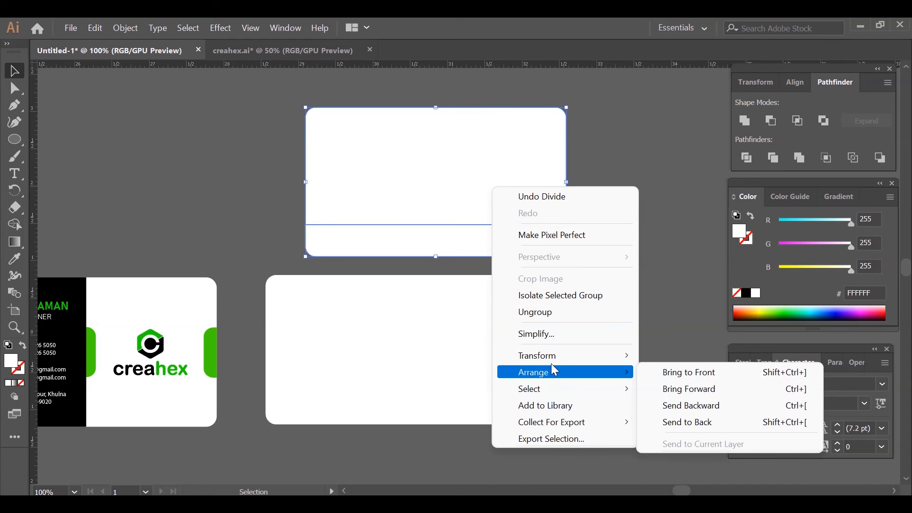
click(536, 312)
click(504, 184)
key(Delete)
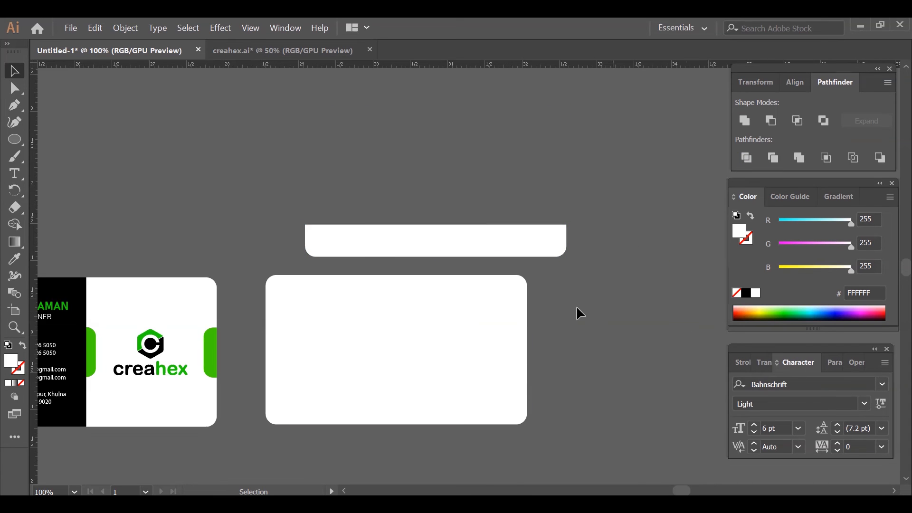
- Fill the remaining rounded strip with the black sampled from the first card's panel
click(368, 254)
click(14, 259)
click(60, 290)
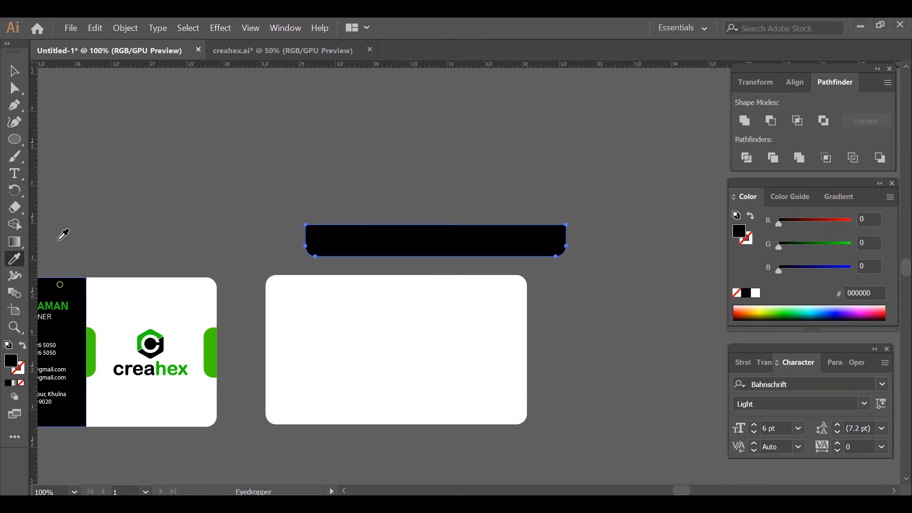
key(v)
- Move the black strip onto the blank card so that their bottom and side edges coincide
drag(446, 246, 407, 413)
drag(561, 434, 466, 262)
click(796, 82)
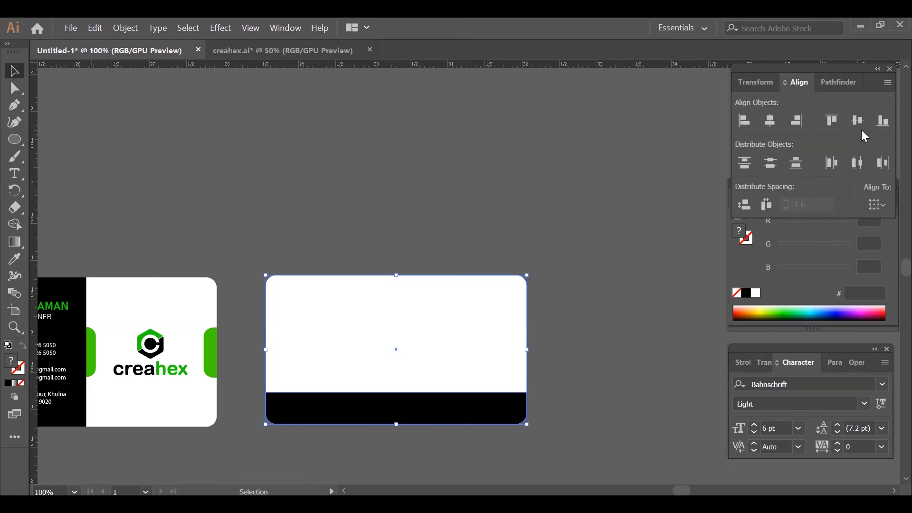
click(612, 272)
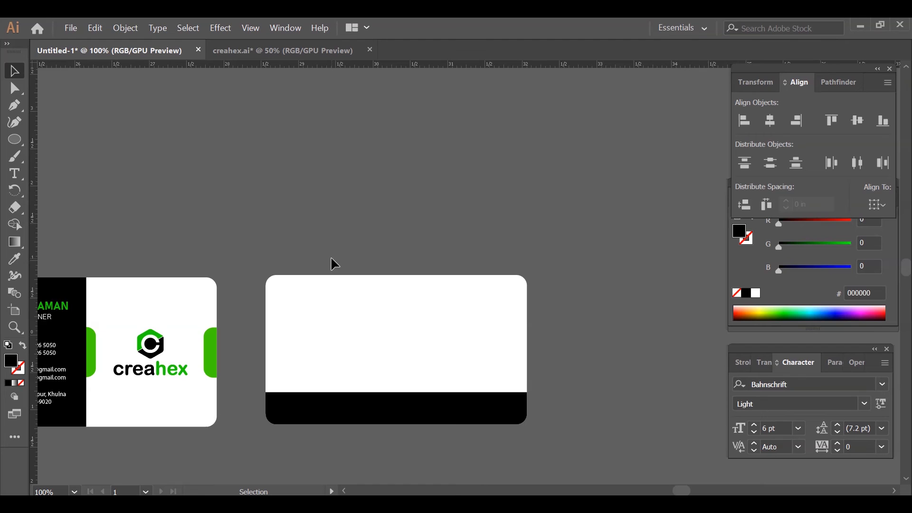
- Copy the green tab to the new card, with one horizontal tab at its top edge and one above the black strip
drag(214, 352, 401, 389)
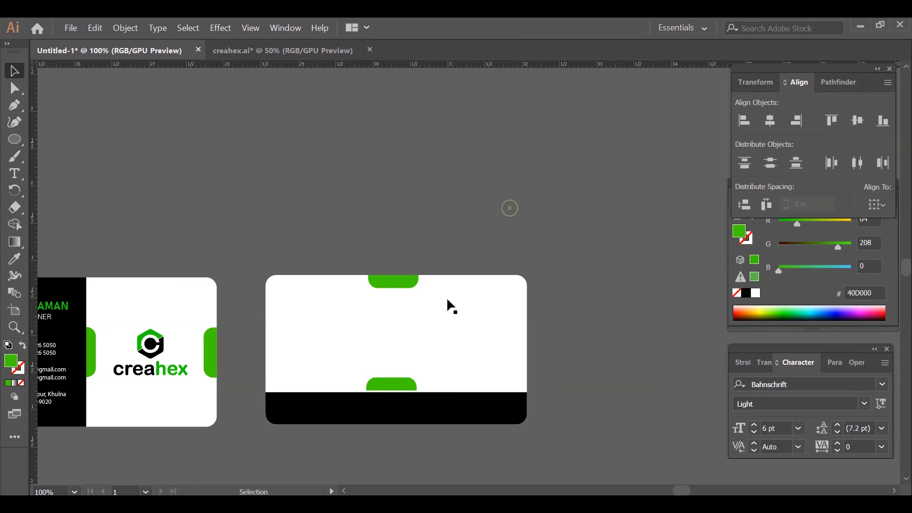
- Group the new card's white base with its black strip and send the group behind the green tabs
click(482, 412)
key(v)
key(ctrl+g)
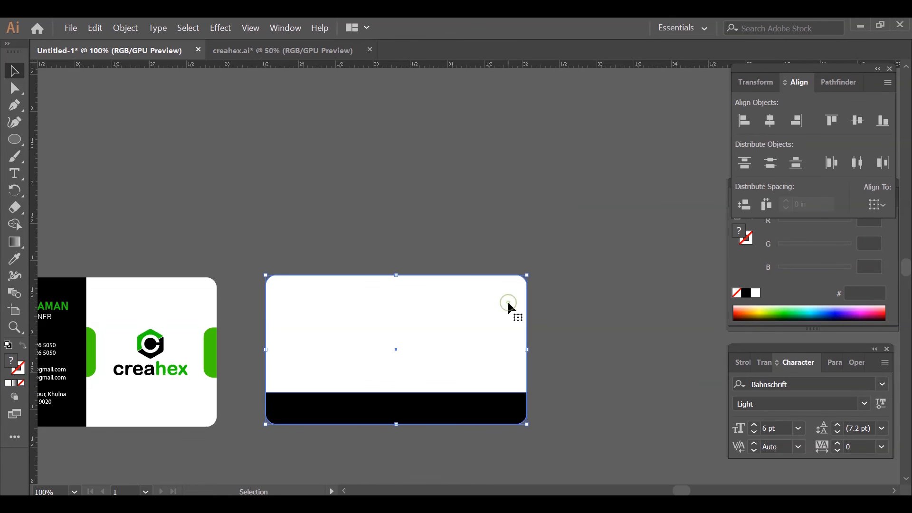
right_click(507, 300)
mouse_move(565, 228)
click(680, 277)
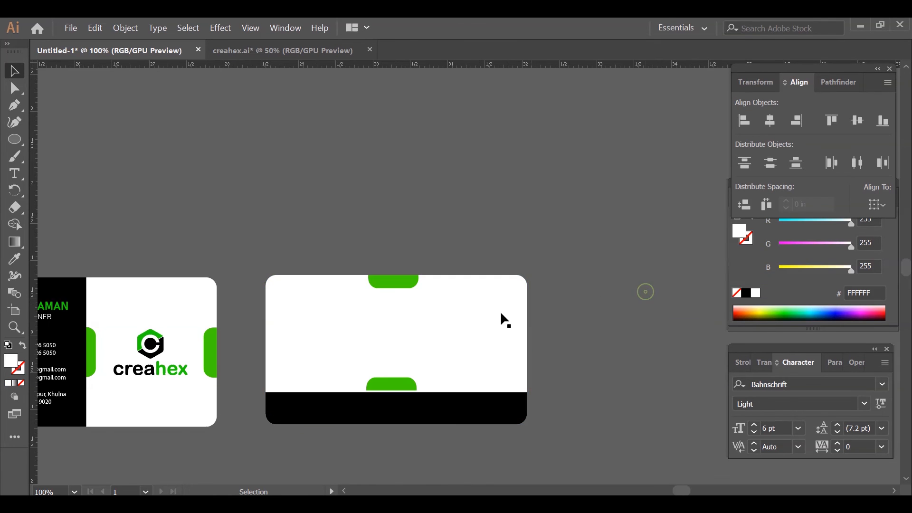
- Align the two green tabs horizontally with each other and centre them across the new card
click(412, 284)
shift+click(404, 387)
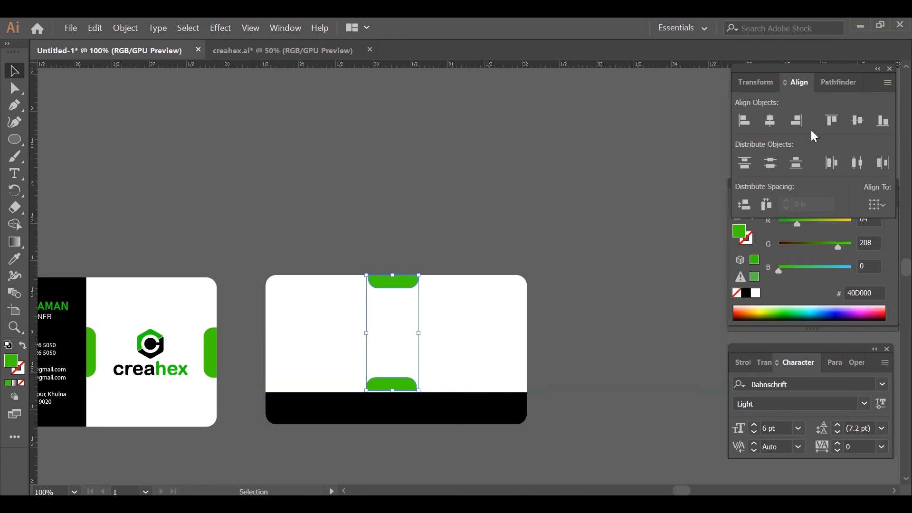
click(773, 122)
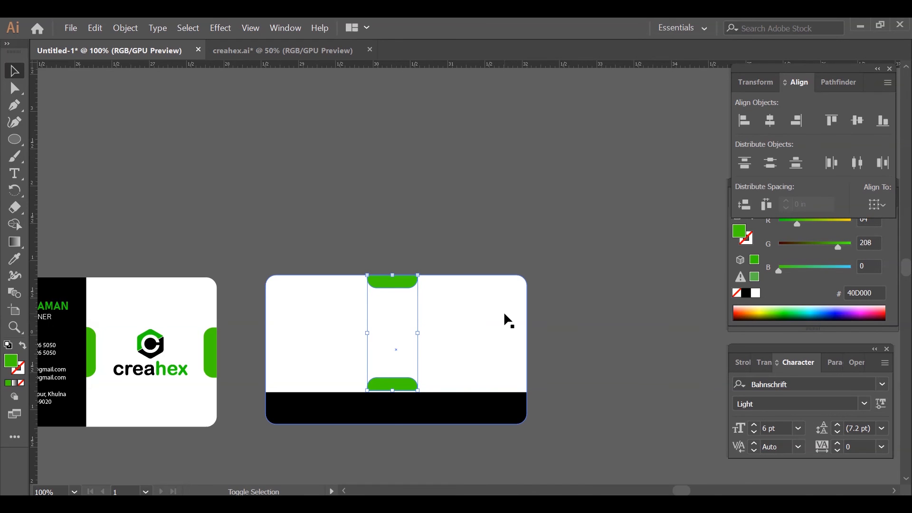
shift+click(504, 312)
click(771, 121)
- Move the lower green tab down until it sits flush against the black strip
click(411, 384)
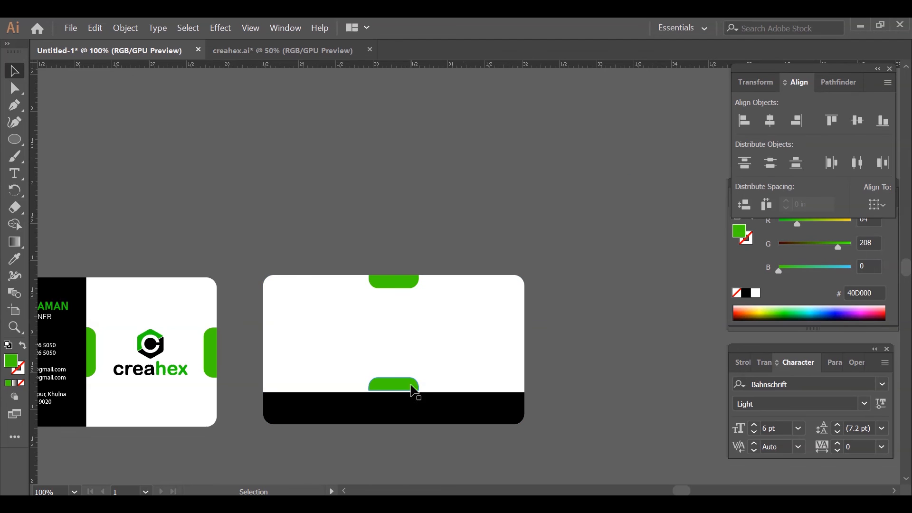
scroll(475, 318, up, 1)
drag(475, 318, 570, 195)
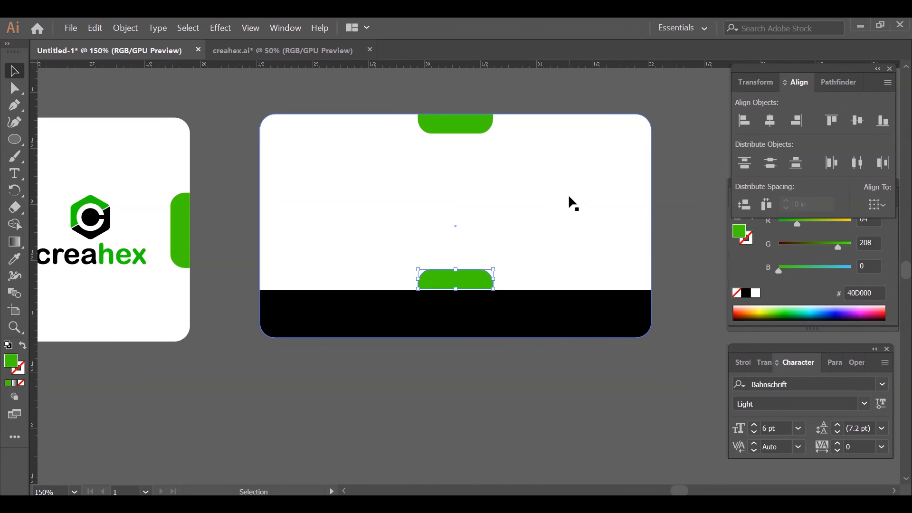
click(705, 197)
scroll(464, 282, up, 6)
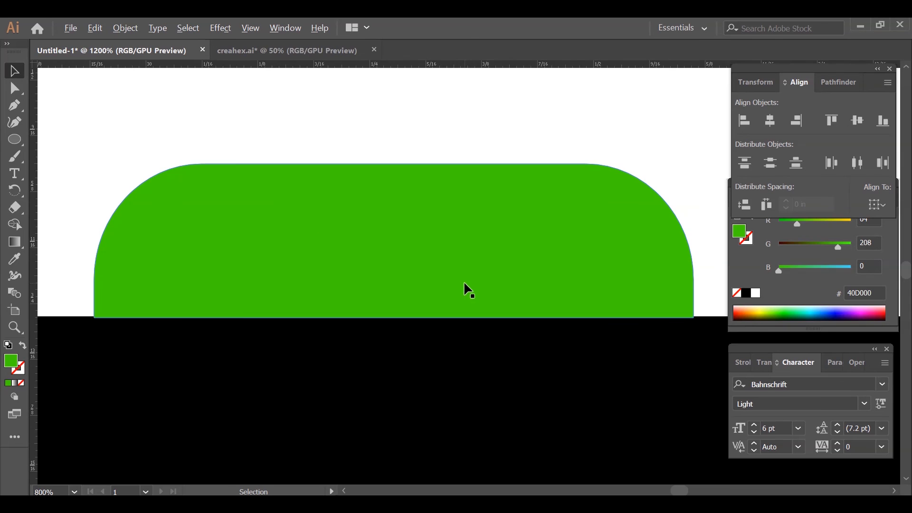
scroll(465, 280, down, 5)
scroll(468, 284, down, 7)
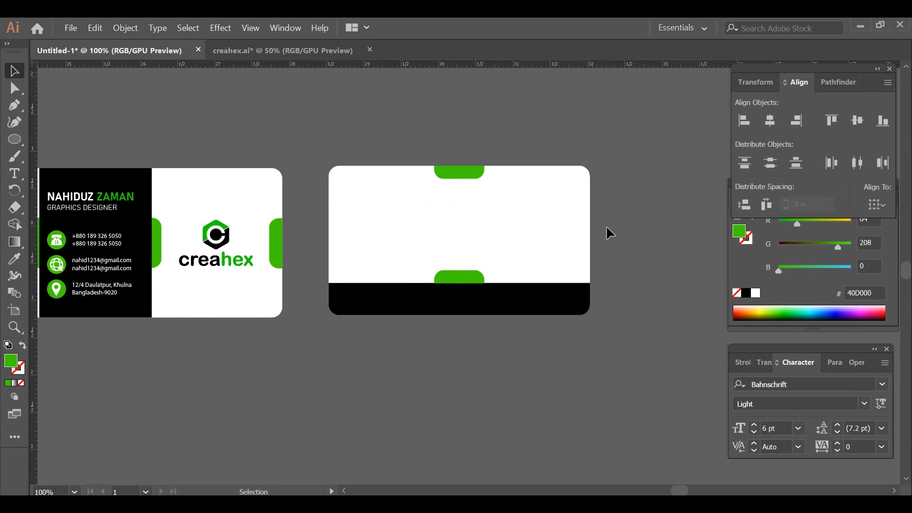
- Copy the creahex logo onto the new card and ungroup its symbol and wordmark
drag(231, 234, 402, 221)
click(383, 154)
right_click(395, 221)
click(437, 348)
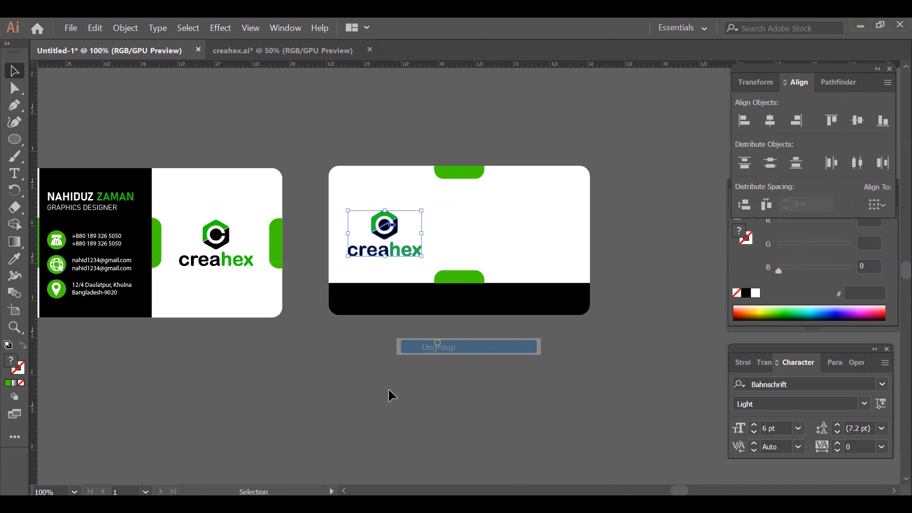
click(437, 349)
- Move the creahex wordmark to the right of the hexagon symbol and centre the two vertically
drag(403, 251, 459, 227)
click(407, 137)
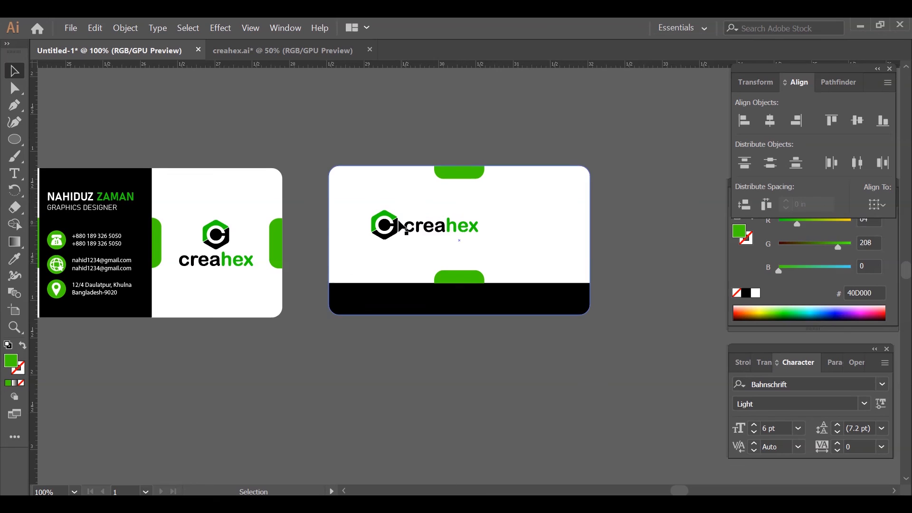
click(392, 225)
shift+click(418, 227)
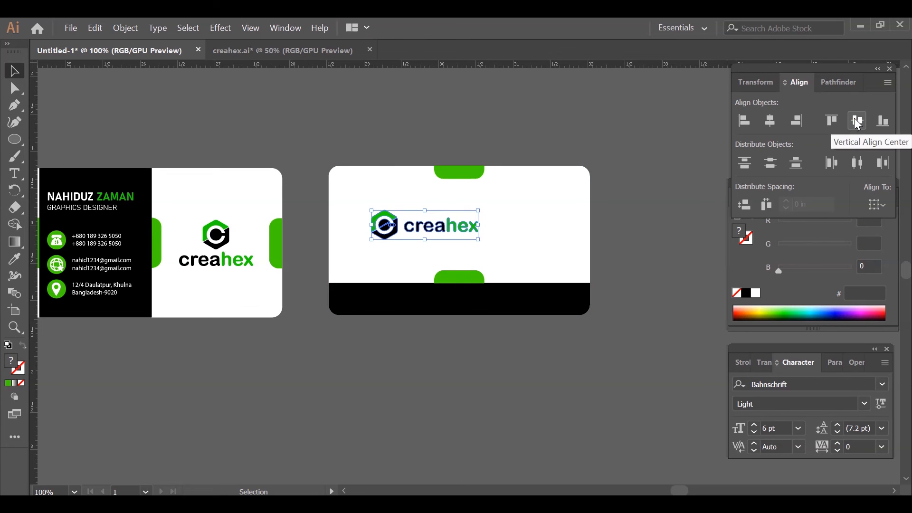
click(666, 146)
- Nudge the wordmark slightly closer to the hexagon symbol and scale up the whole logo proportionally
click(460, 227)
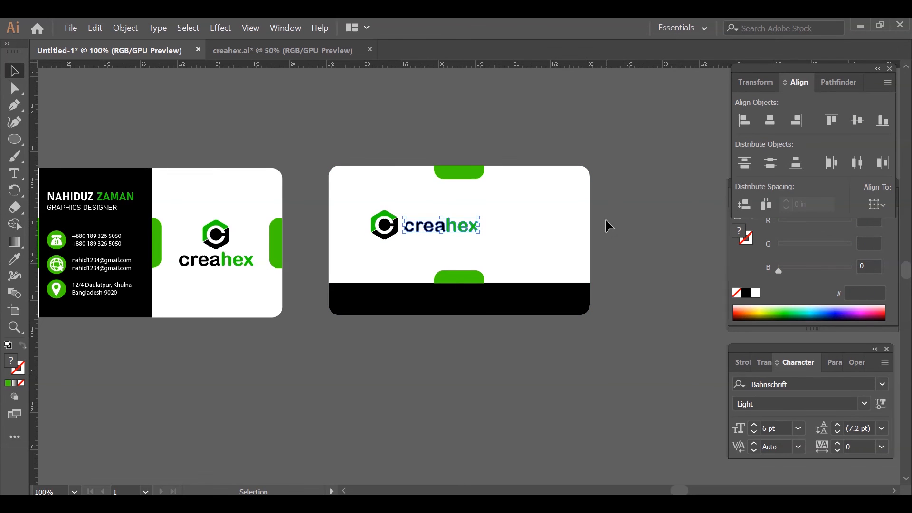
key(Left)
shift+click(389, 231)
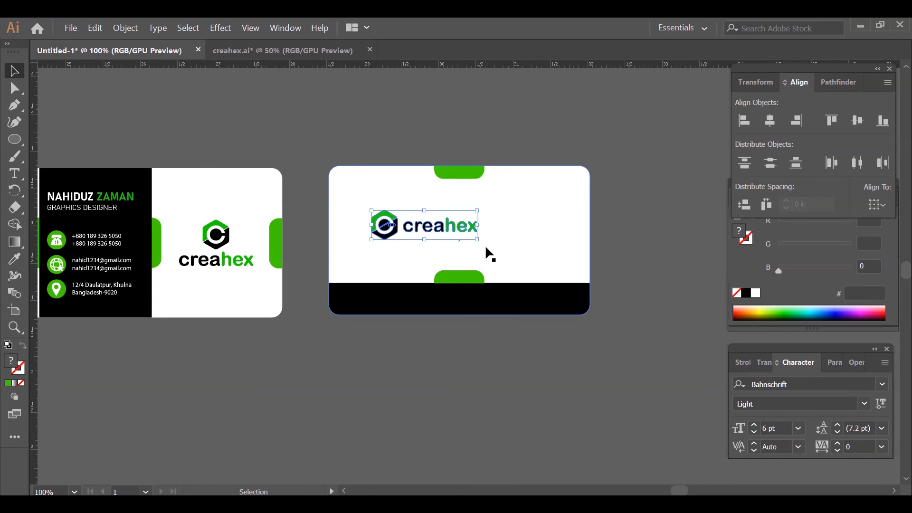
drag(477, 242, 529, 252)
click(520, 140)
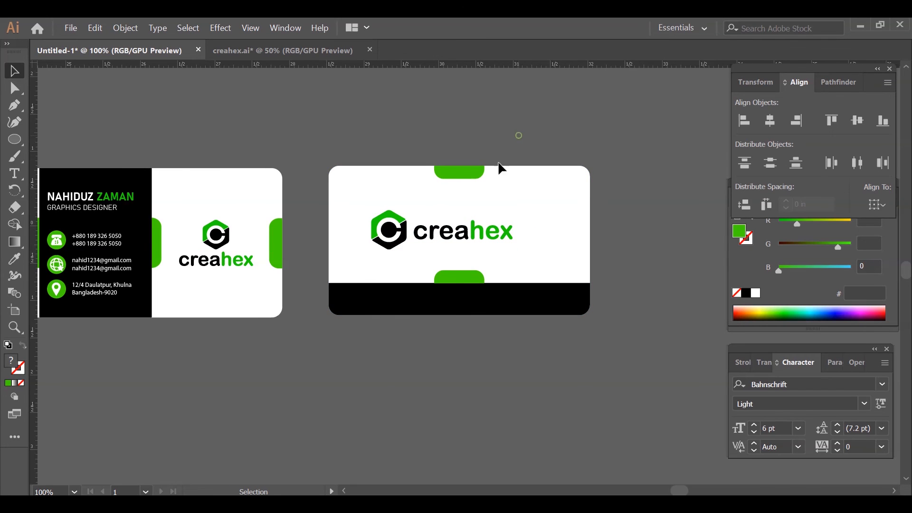
- Group the two green tabs with the new card's background
click(472, 172)
shift+click(473, 278)
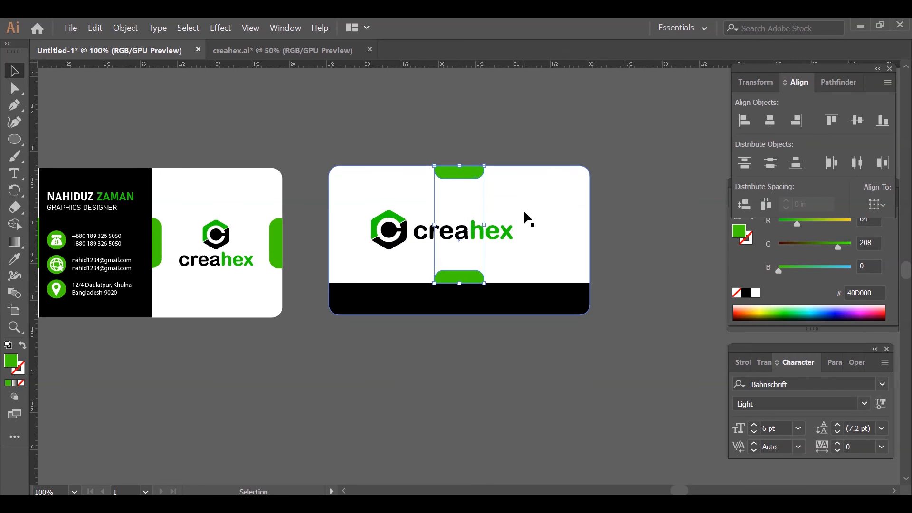
shift+click(562, 194)
key(ctrl+g)
- Centre the horizontal logo on the new card both horizontally and vertically
click(499, 145)
click(498, 235)
shift+click(543, 193)
click(771, 121)
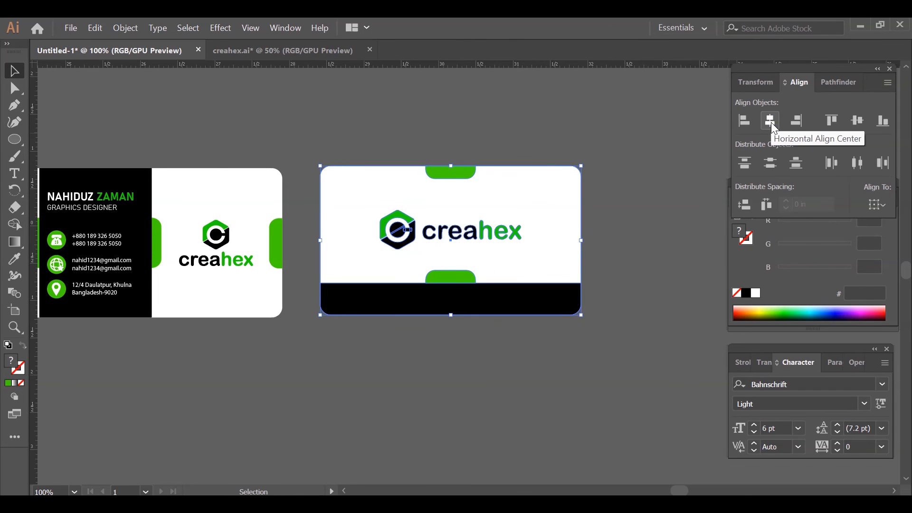
click(855, 121)
click(617, 212)
- Nudge the logo up so it sits midway between the two green tabs
key(Up)
key(Up)
key(Up)
key(Up)
key(Up)
key(Up)
key(Up)
key(Up)
key(Up)
key(Up)
key(Up)
key(Up)
key(Up)
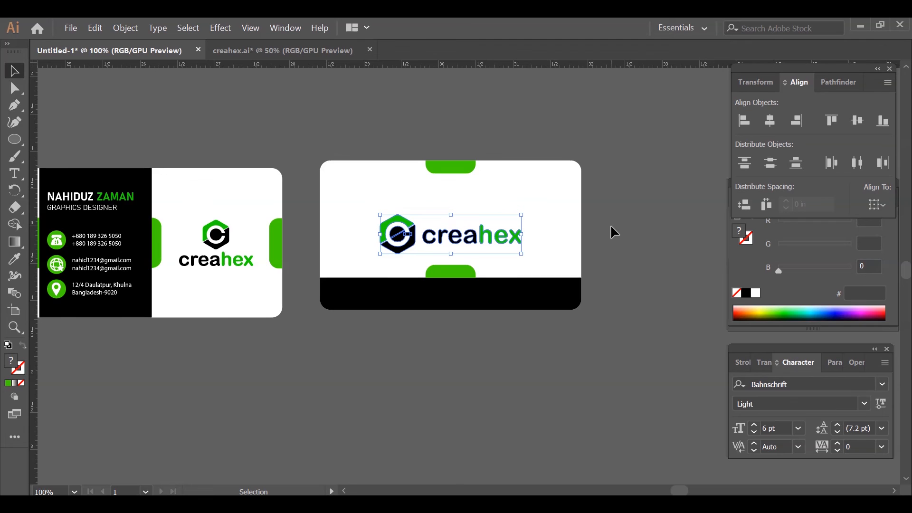
click(615, 232)
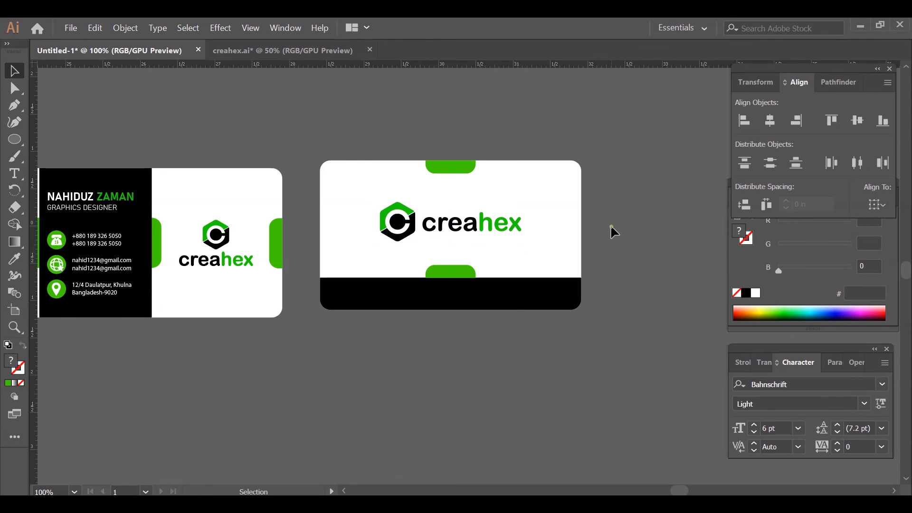